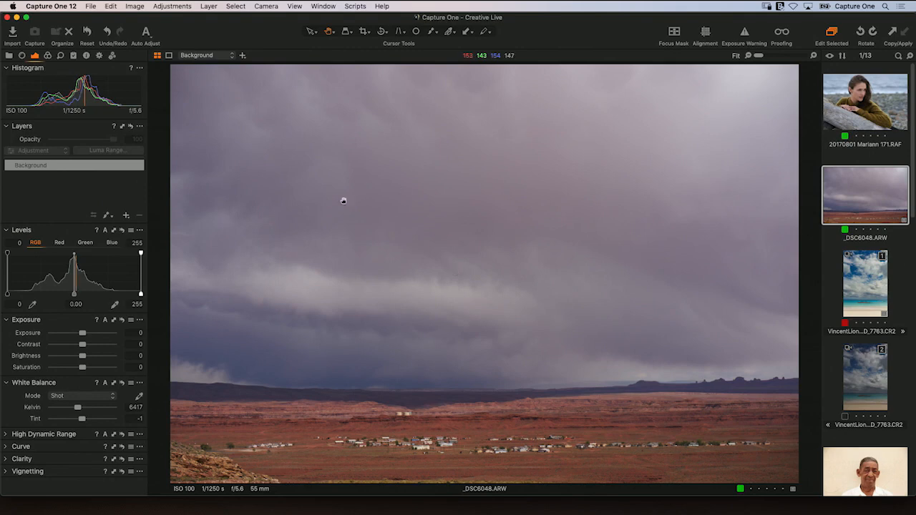
# - Move the White Balance tool above Levels and remove the Layers tool from the exposure tools
pyautogui.moveTo(69, 382); pyautogui.dragTo(82, 229)
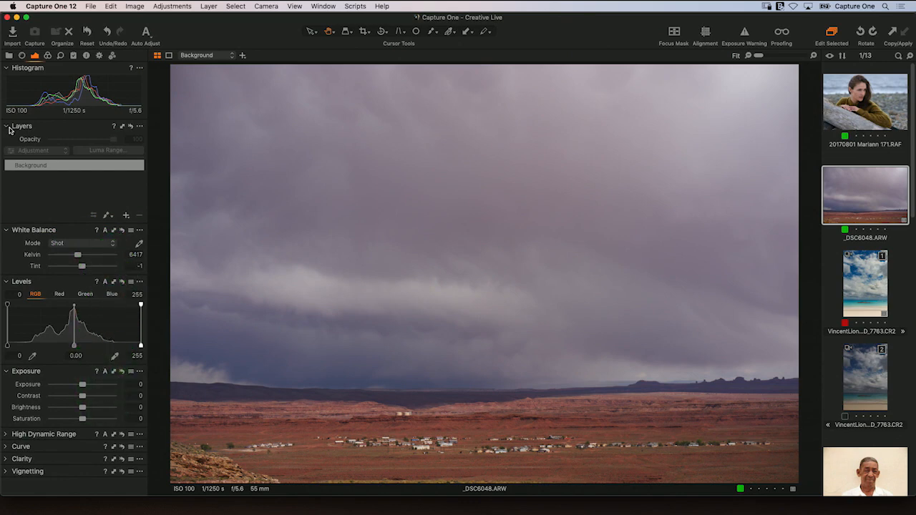
pyautogui.click(7, 126)
pyautogui.click(139, 127)
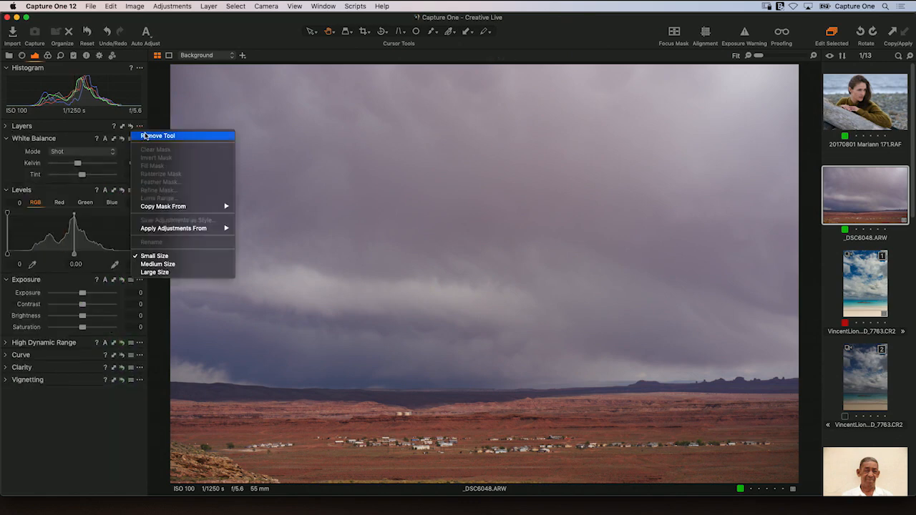
pyautogui.click(147, 136)
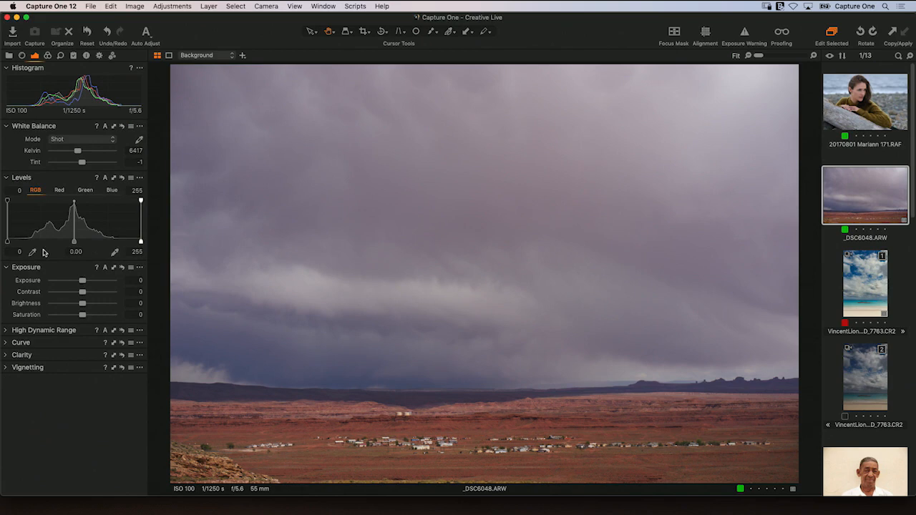
# - Expand the High Dynamic Range tool to show its Highlight and Shadow sliders
pyautogui.click(7, 331)
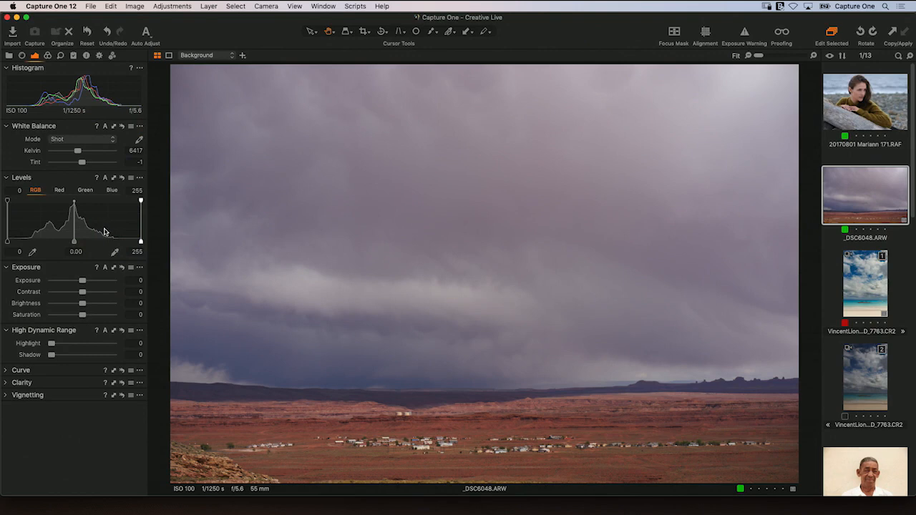
# - Crop to a small patch about 27.79 by 24.23 cm and compare its histogram over the sky and over the village
pyautogui.press('c')
pyautogui.moveTo(371, 69)
pyautogui.mouseDown()
pyautogui.moveTo(219, 87)
pyautogui.moveTo(173, 67)
pyautogui.moveTo(309, 191)
pyautogui.moveTo(749, 413)
pyautogui.moveTo(785, 450)
pyautogui.moveTo(770, 419)
pyautogui.mouseUp()
pyautogui.moveTo(660, 322); pyautogui.dragTo(670, 339)
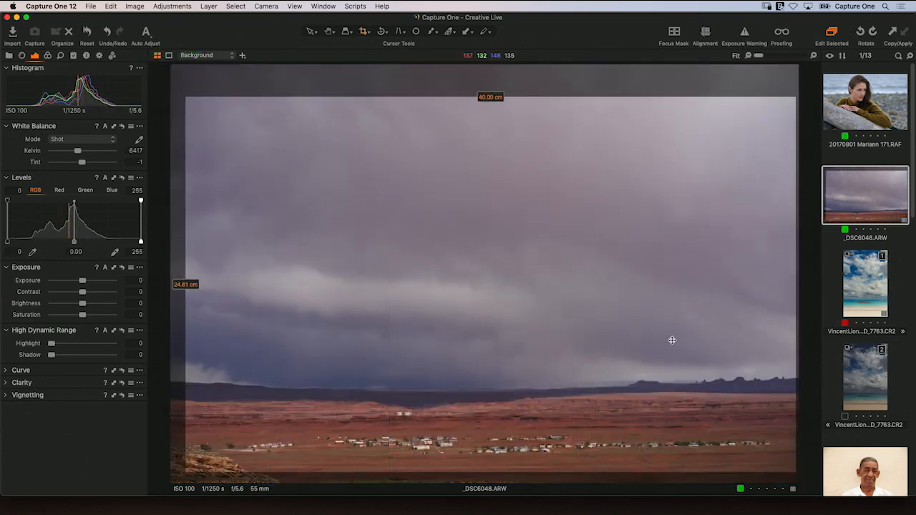
pyautogui.moveTo(189, 96)
pyautogui.mouseDown()
pyautogui.moveTo(538, 291)
pyautogui.moveTo(630, 313)
pyautogui.moveTo(657, 358)
pyautogui.moveTo(410, 167)
pyautogui.moveTo(411, 148)
pyautogui.mouseUp()
pyautogui.click(98, 223)
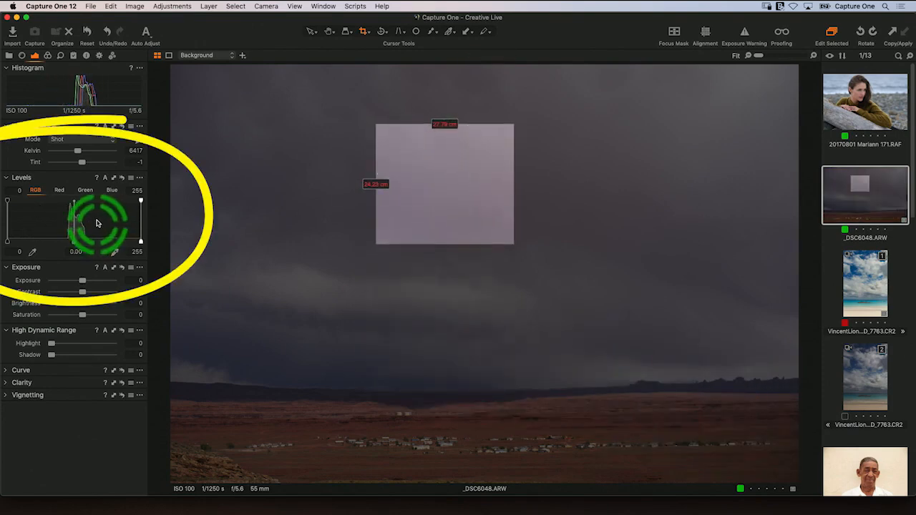
pyautogui.moveTo(429, 184); pyautogui.dragTo(324, 409)
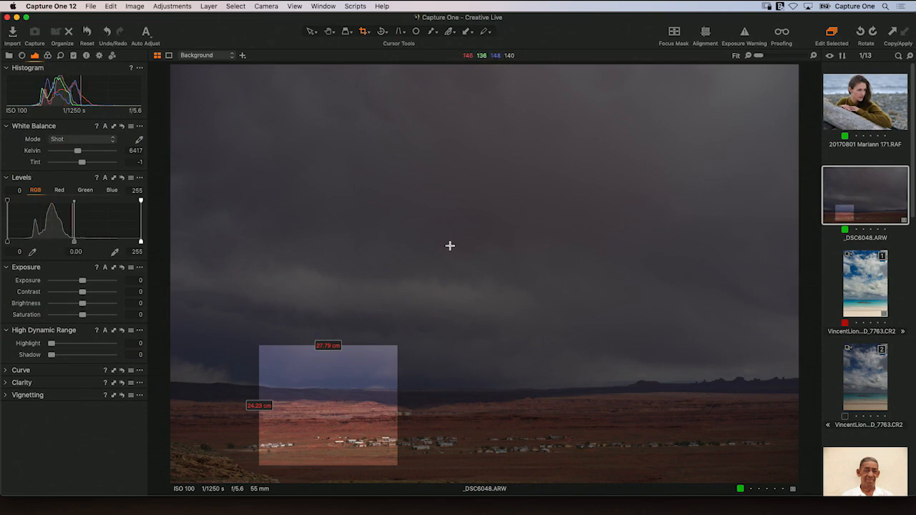
pyautogui.moveTo(337, 374); pyautogui.dragTo(273, 119)
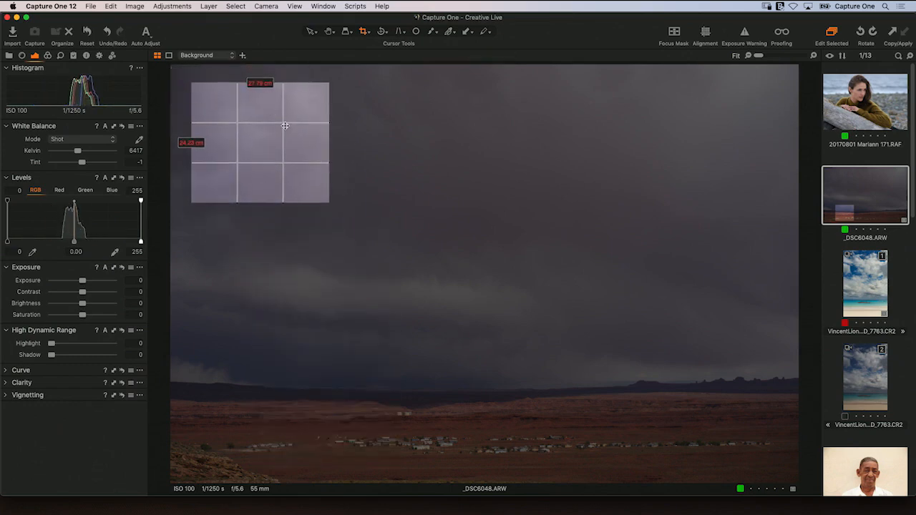
# - Enlarge the crop to nearly the full frame, about 40 by 25.65 cm, and apply it
pyautogui.moveTo(327, 204); pyautogui.dragTo(789, 466)
pyautogui.moveTo(652, 300); pyautogui.dragTo(615, 266)
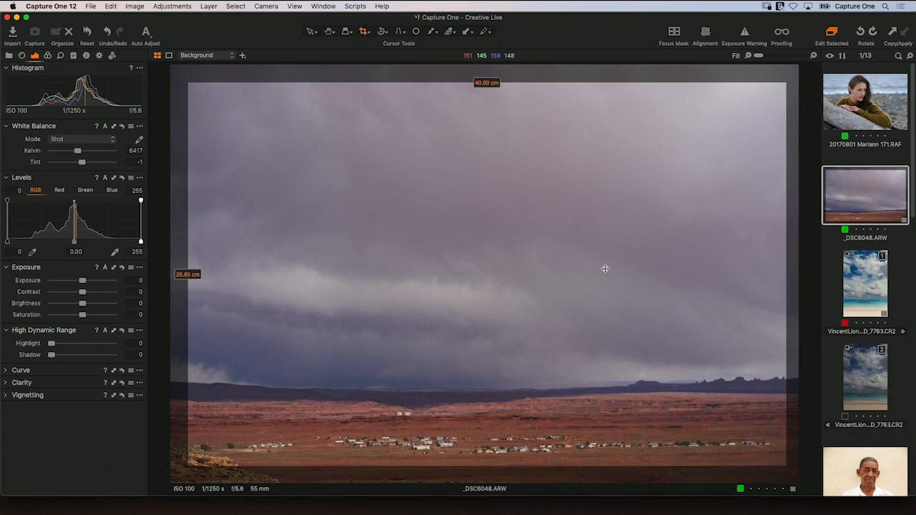
pyautogui.press('h')
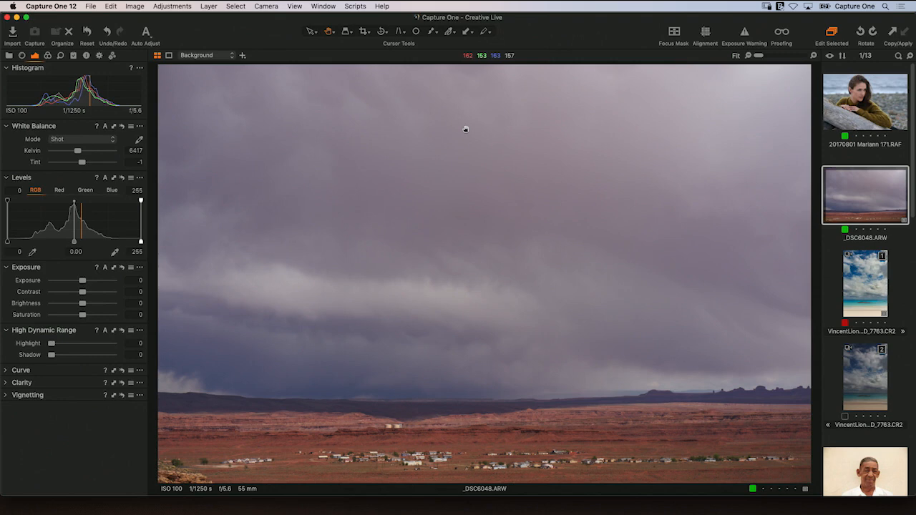
# - Browse the thumbnails and open the first variant of HOOLIGAN_CF7_0210.CR2 to examine its Levels histogram
pyautogui.click(65, 197)
pyautogui.scroll(-10, 873, 252)
pyautogui.scroll(-2, 873, 252)
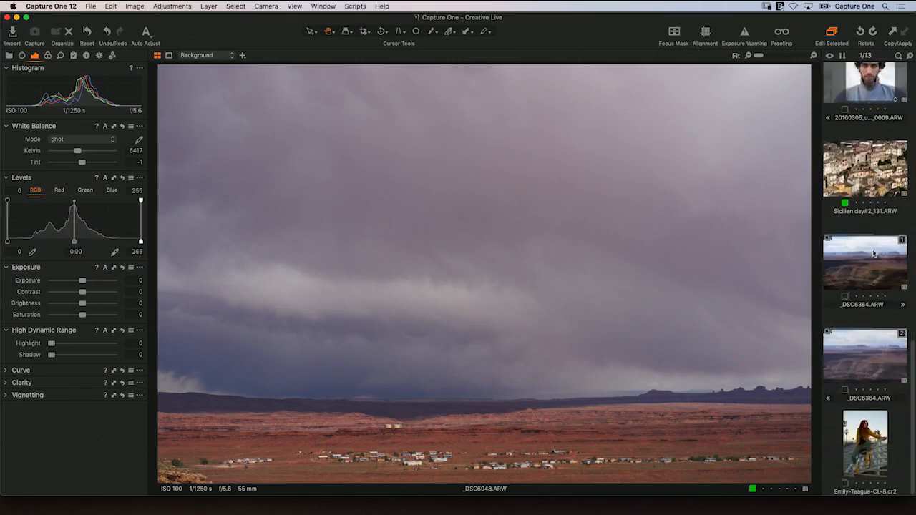
pyautogui.scroll(-10, 879, 166)
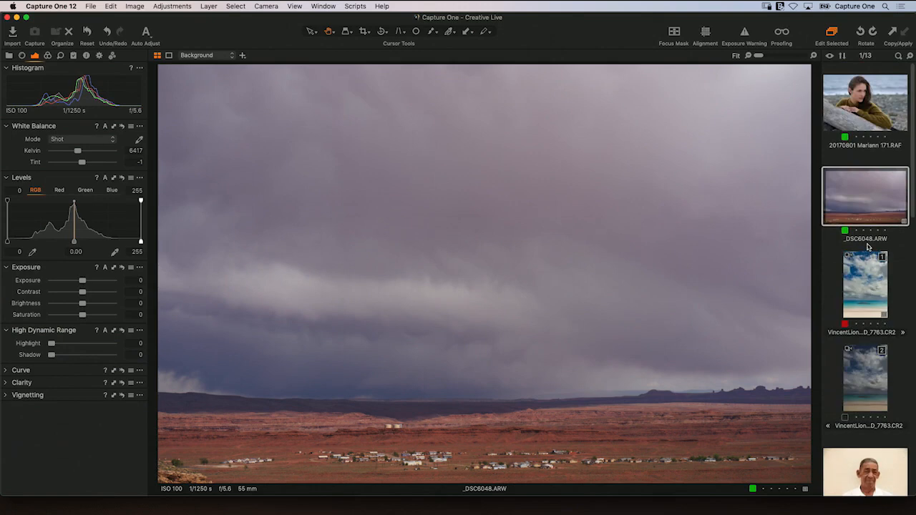
pyautogui.scroll(-12, 867, 247)
pyautogui.click(861, 250)
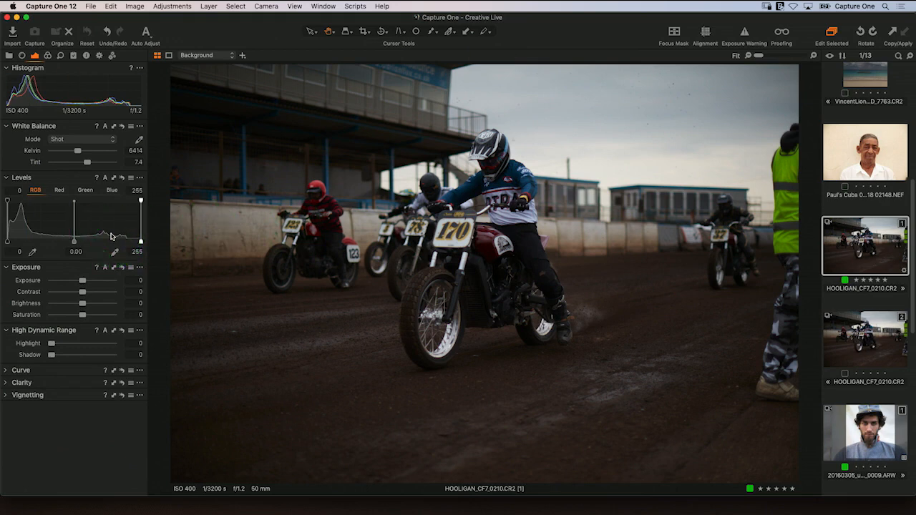
# - Raise Exposure to 2.76 on variant 2 of the beach photo and return to _DSC6048.ARW
pyautogui.scroll(5, 867, 185)
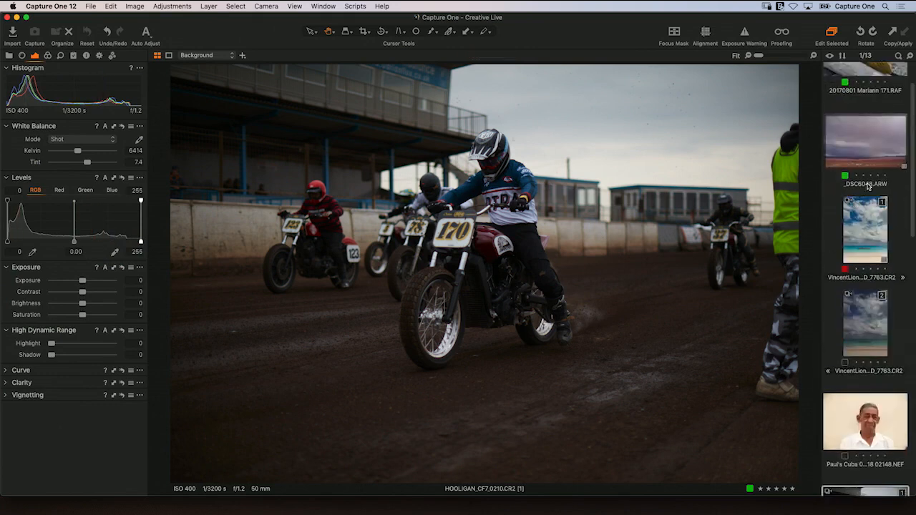
pyautogui.click(866, 228)
pyautogui.click(870, 307)
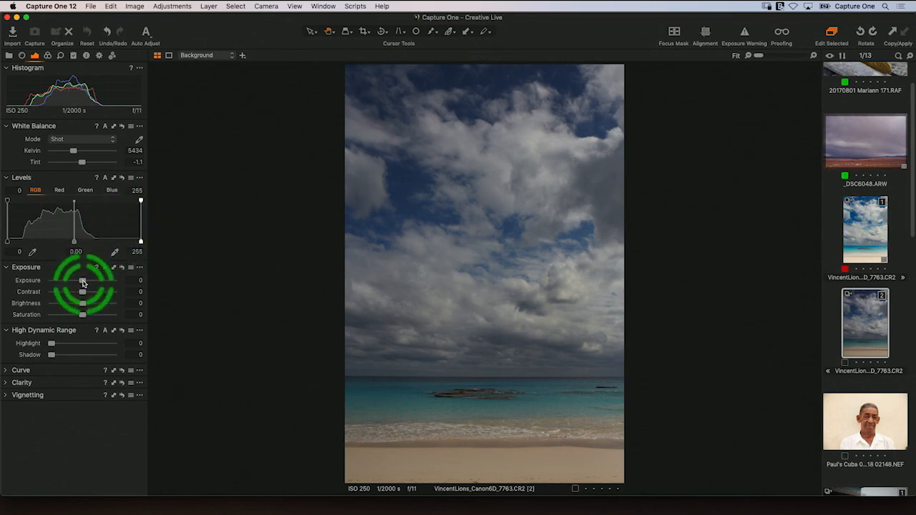
pyautogui.moveTo(83, 283); pyautogui.dragTo(87, 281)
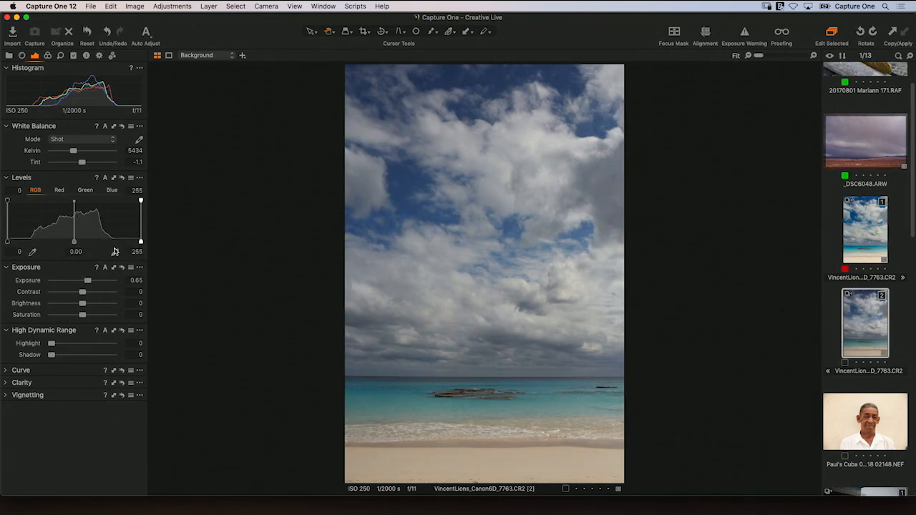
pyautogui.moveTo(89, 284); pyautogui.dragTo(105, 283)
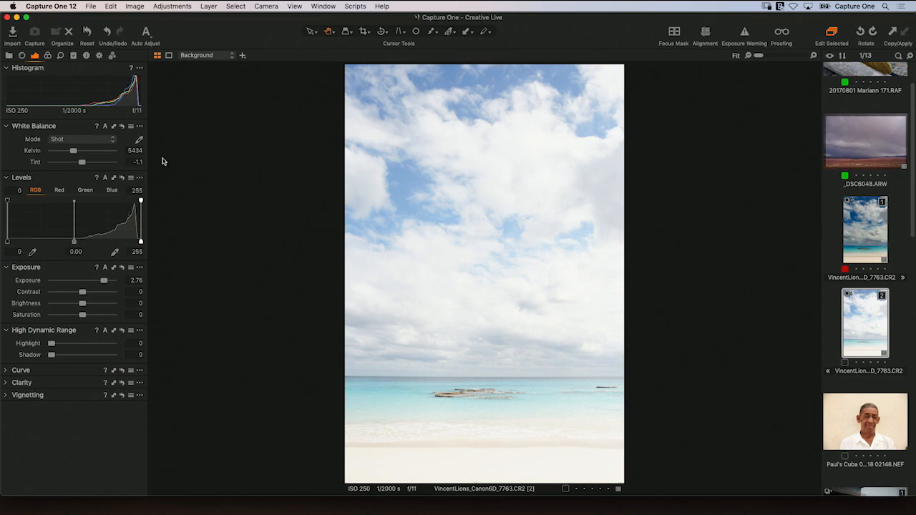
pyautogui.click(844, 148)
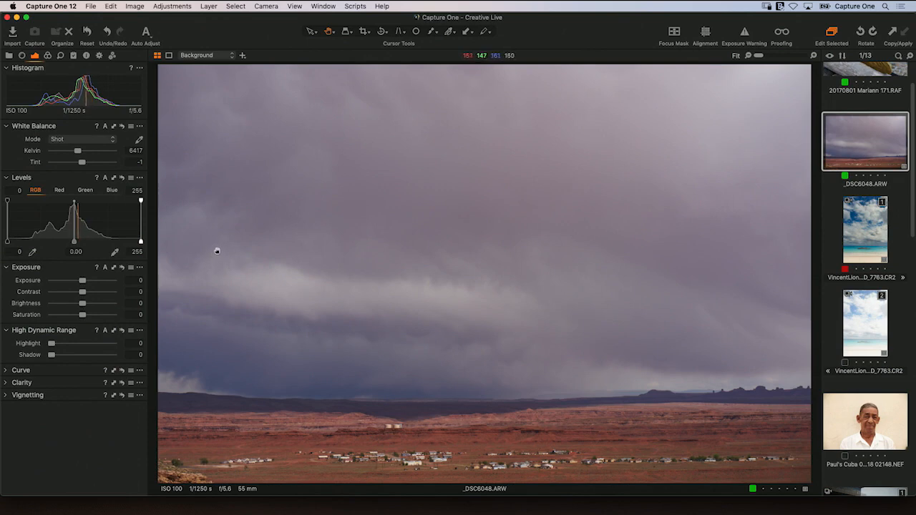
# - Try RGB Levels input points of 38 for shadows and 224 for highlights, and reset the Levels tool
pyautogui.click(114, 249)
pyautogui.moveTo(7, 241); pyautogui.dragTo(26, 241)
pyautogui.moveTo(140, 241); pyautogui.dragTo(117, 252)
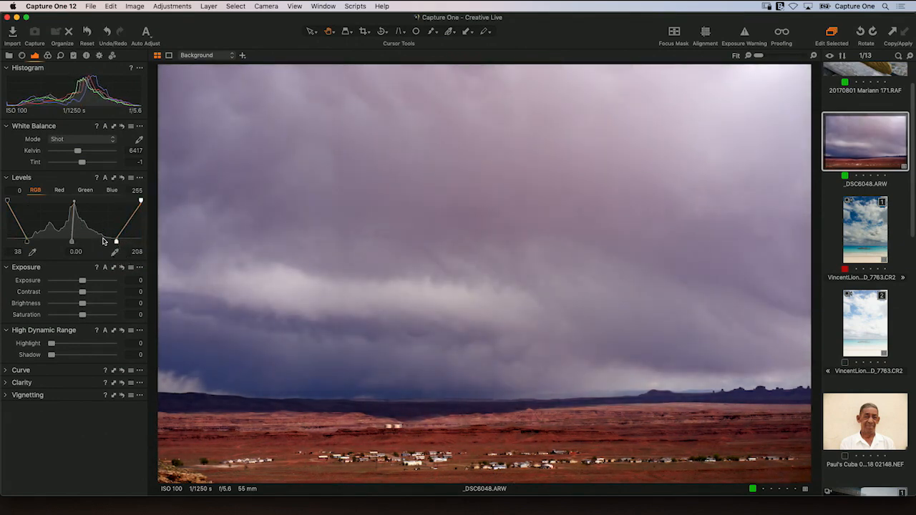
pyautogui.moveTo(116, 241)
pyautogui.mouseDown()
pyautogui.moveTo(136, 243)
pyautogui.moveTo(125, 249)
pyautogui.mouseUp()
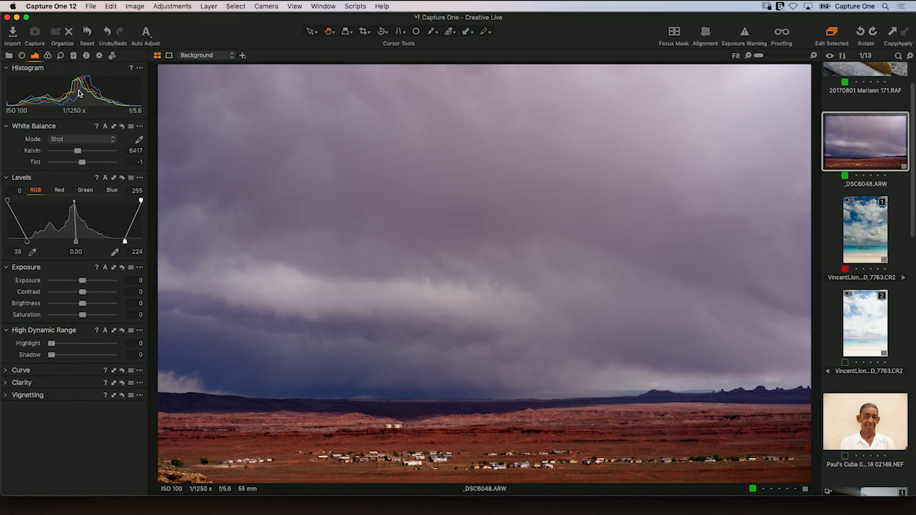
pyautogui.click(126, 241)
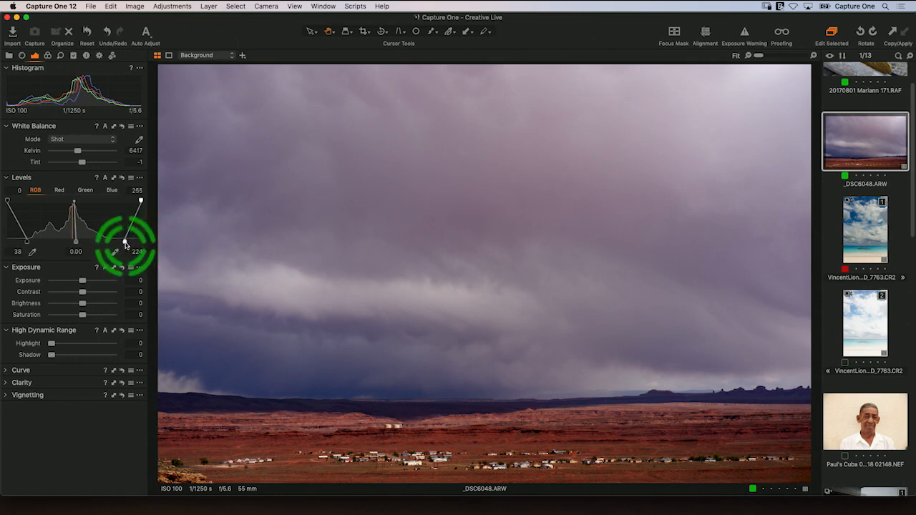
pyautogui.click(125, 252)
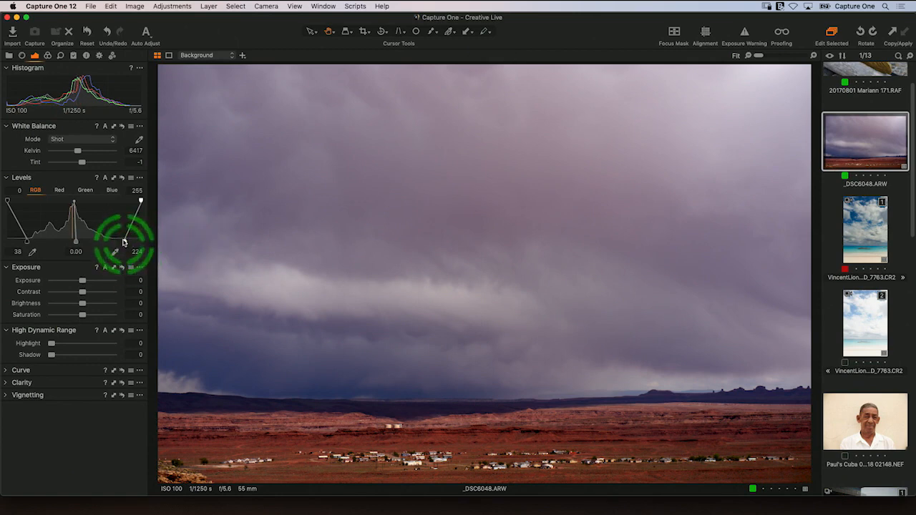
pyautogui.click(139, 198)
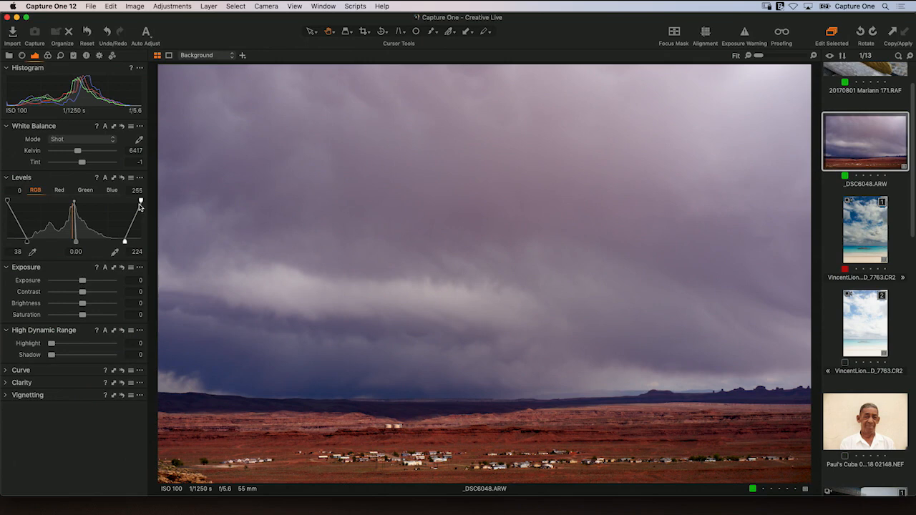
pyautogui.click(122, 178)
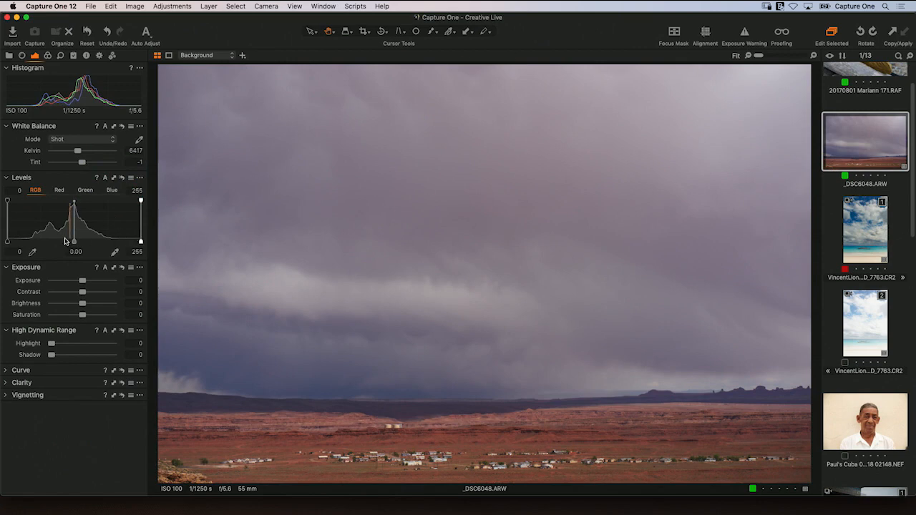
# - Set the RGB Levels input points to 39 for shadows and 197 for highlights
pyautogui.moveTo(8, 241); pyautogui.dragTo(29, 239)
pyautogui.moveTo(140, 241); pyautogui.dragTo(119, 241)
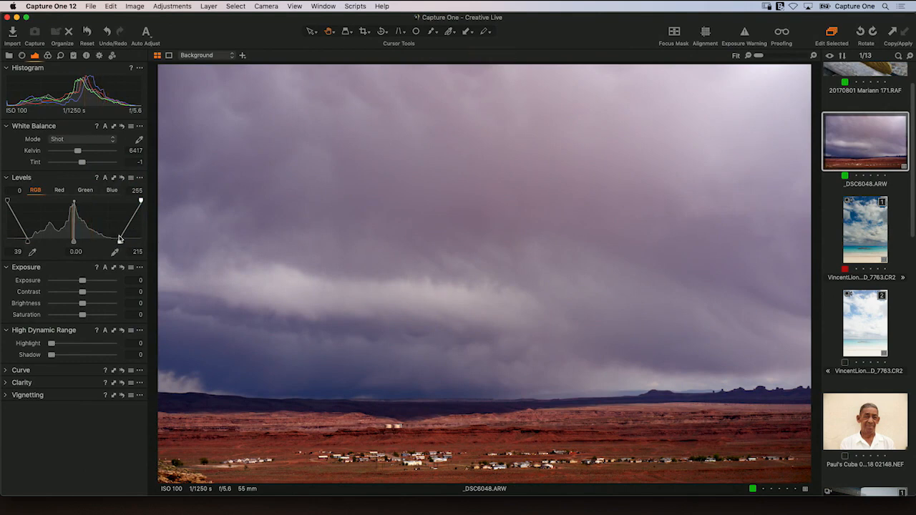
pyautogui.moveTo(119, 241); pyautogui.dragTo(110, 241)
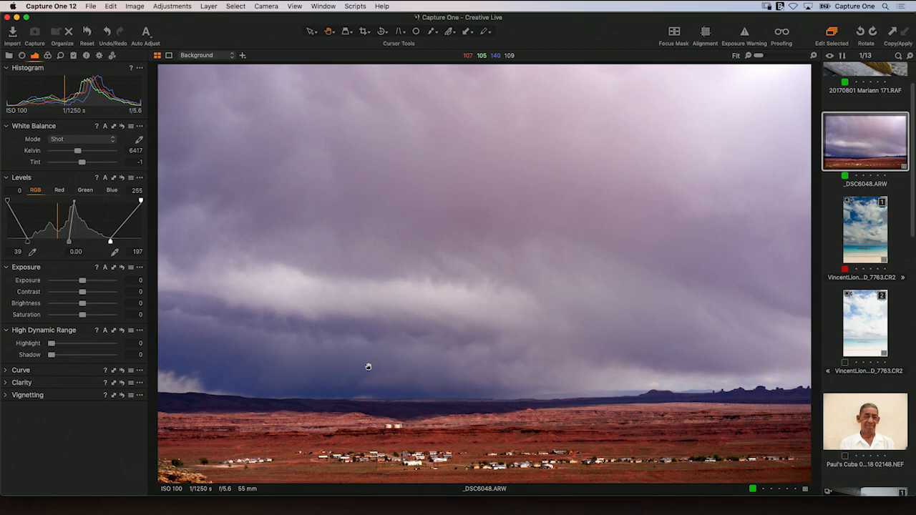
# - Turn on Exposure Warning and lower the Levels highlight input to 176 to examine the clipped sky
pyautogui.click(744, 32)
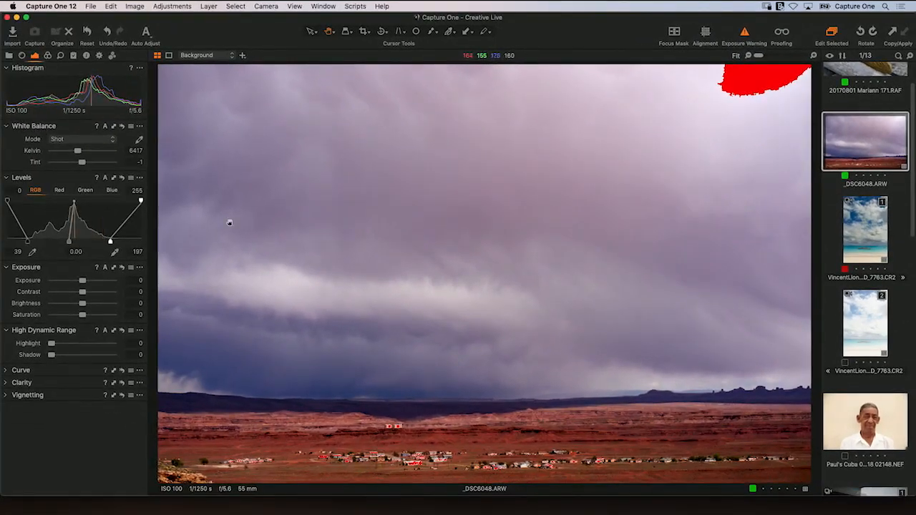
pyautogui.moveTo(110, 241); pyautogui.dragTo(96, 239)
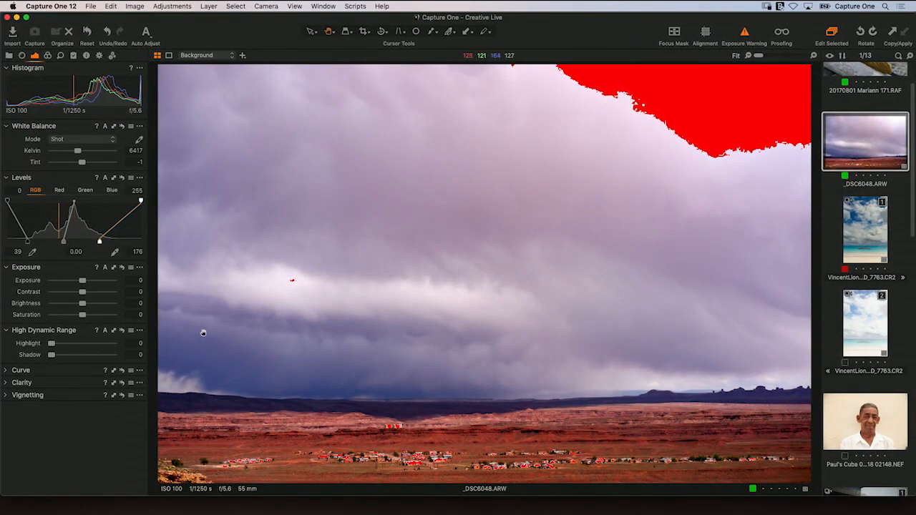
pyautogui.click(135, 94)
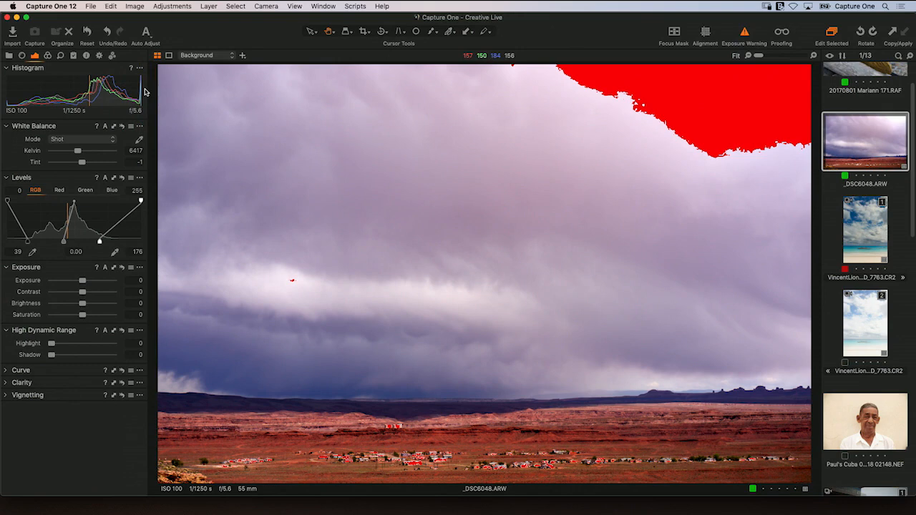
pyautogui.click(728, 105)
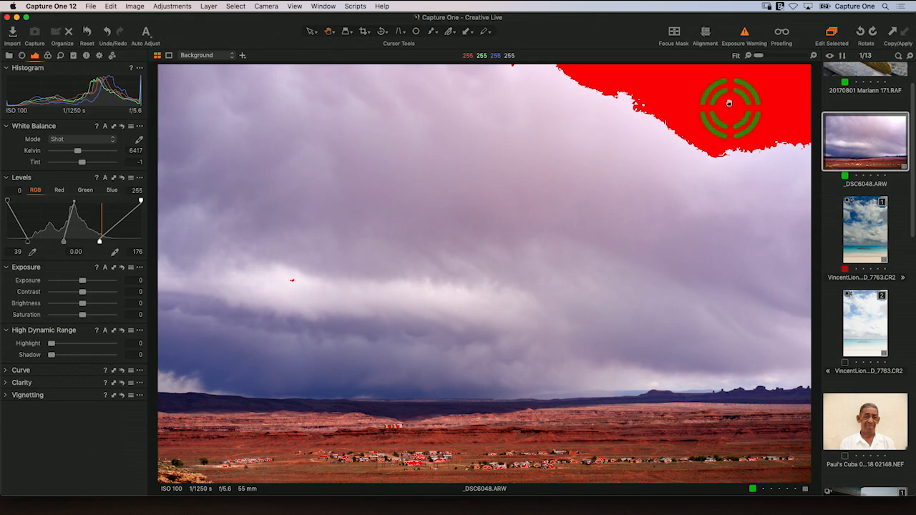
pyautogui.moveTo(727, 103)
pyautogui.mouseDown()
pyautogui.moveTo(562, 81)
pyautogui.moveTo(470, 56)
pyautogui.mouseUp()
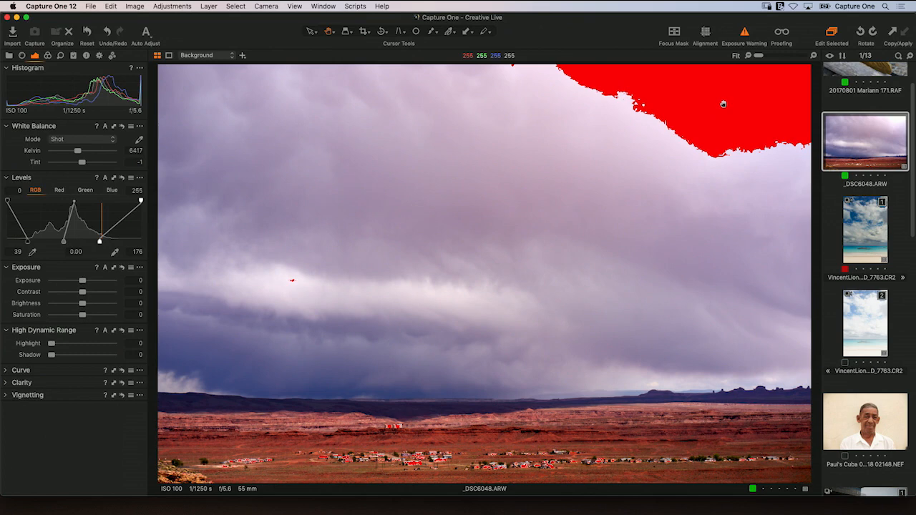
# - Set the Levels shadow input to 38 and reset all Levels adjustments on the photo
pyautogui.click(61, 228)
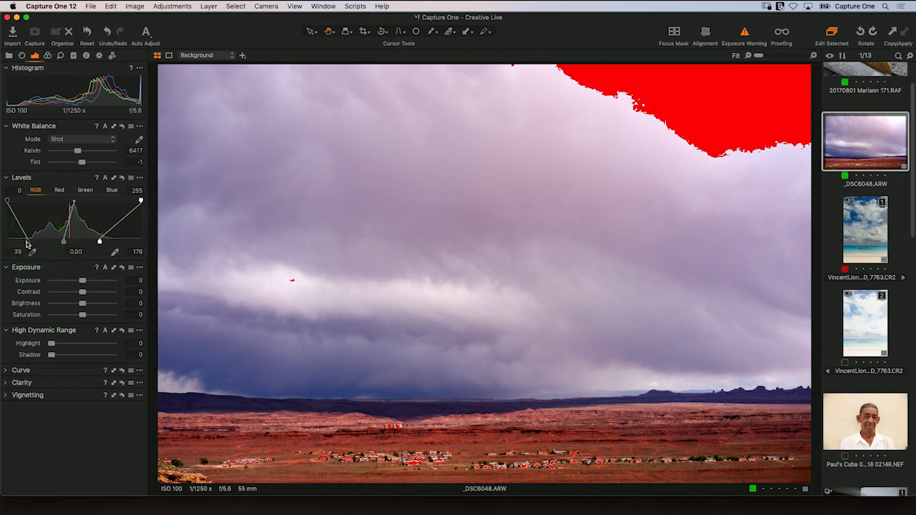
pyautogui.moveTo(26, 244)
pyautogui.mouseDown()
pyautogui.moveTo(68, 241)
pyautogui.moveTo(27, 242)
pyautogui.mouseUp()
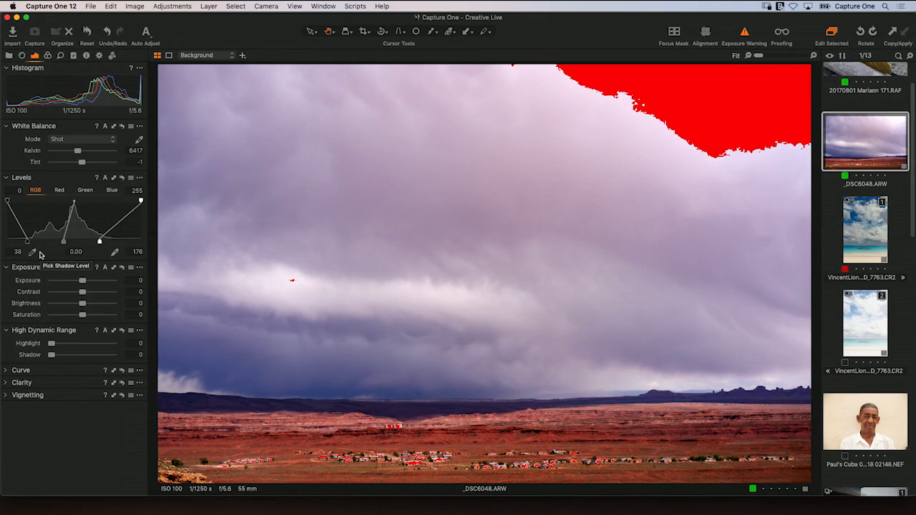
pyautogui.click(121, 178)
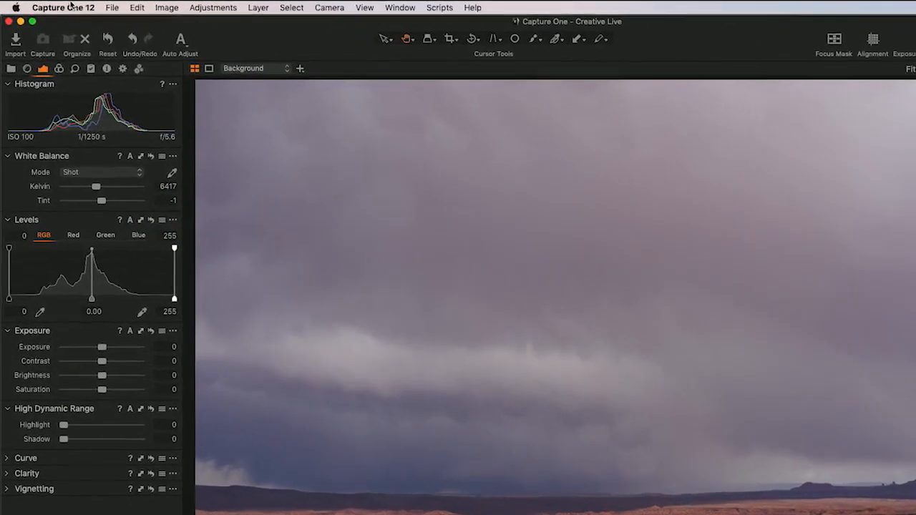
# - Enable the shadow warning and set the Exposure Warning thresholds to 253 for highlights and 3 for shadows in the preferences
pyautogui.click(51, 6)
pyautogui.click(91, 47)
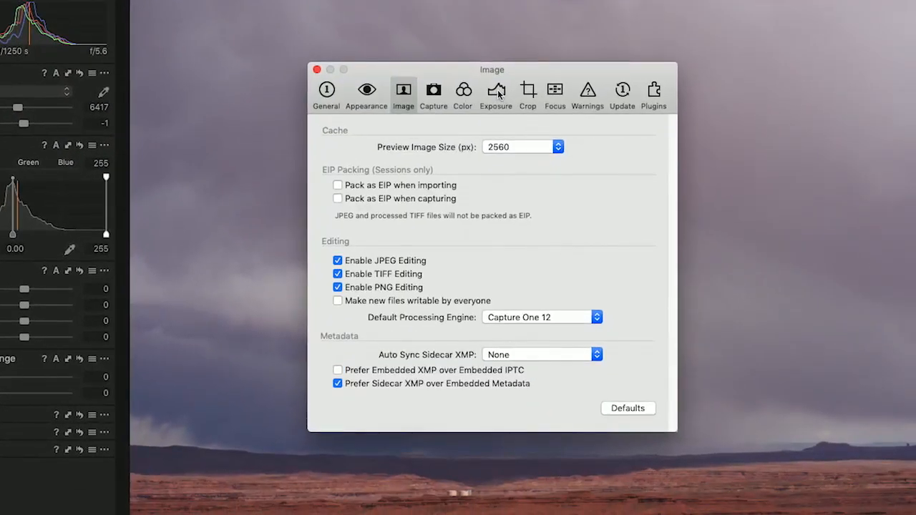
pyautogui.click(499, 95)
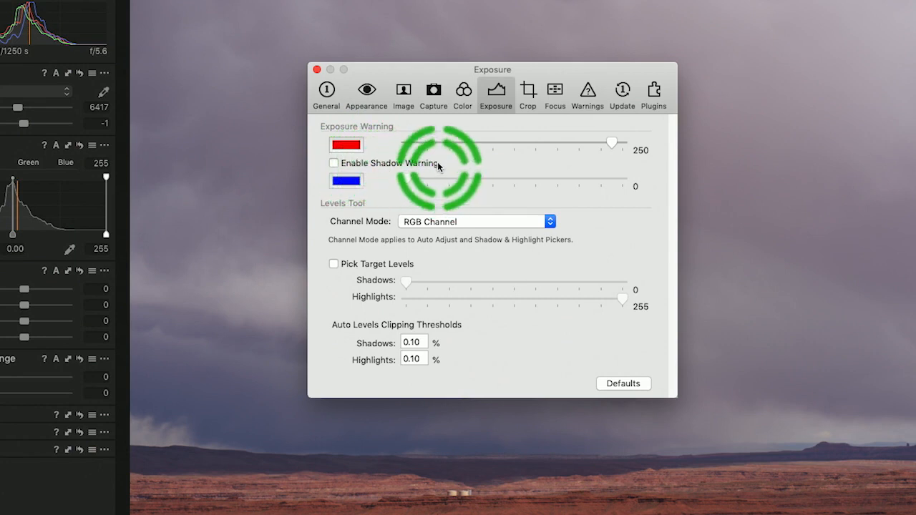
pyautogui.click(335, 164)
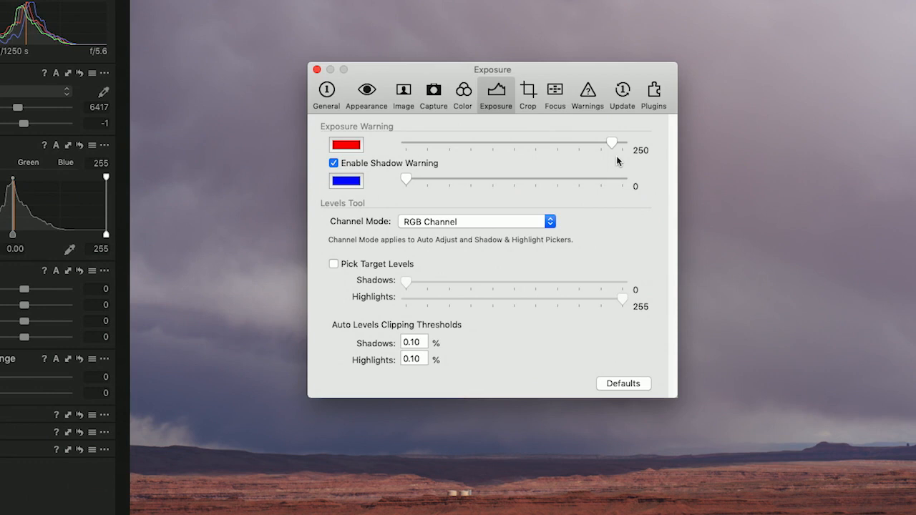
pyautogui.moveTo(612, 144); pyautogui.dragTo(620, 145)
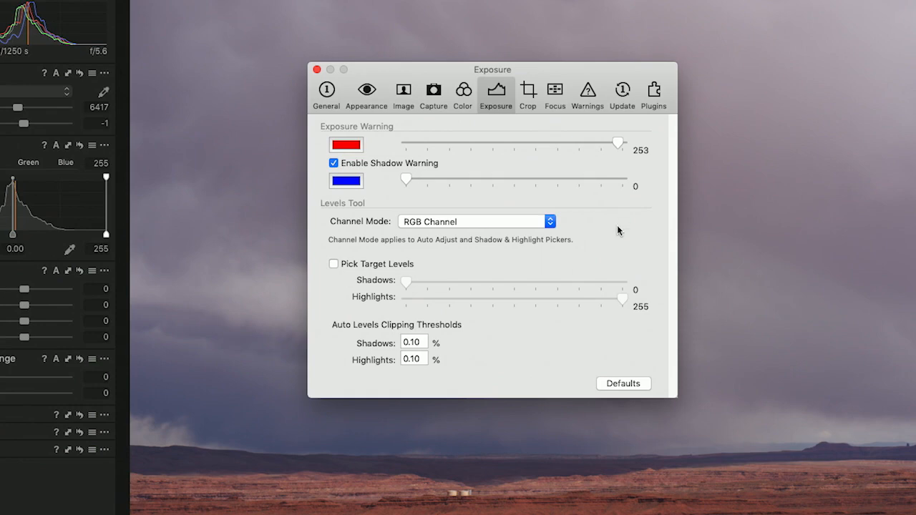
pyautogui.moveTo(406, 179); pyautogui.dragTo(417, 188)
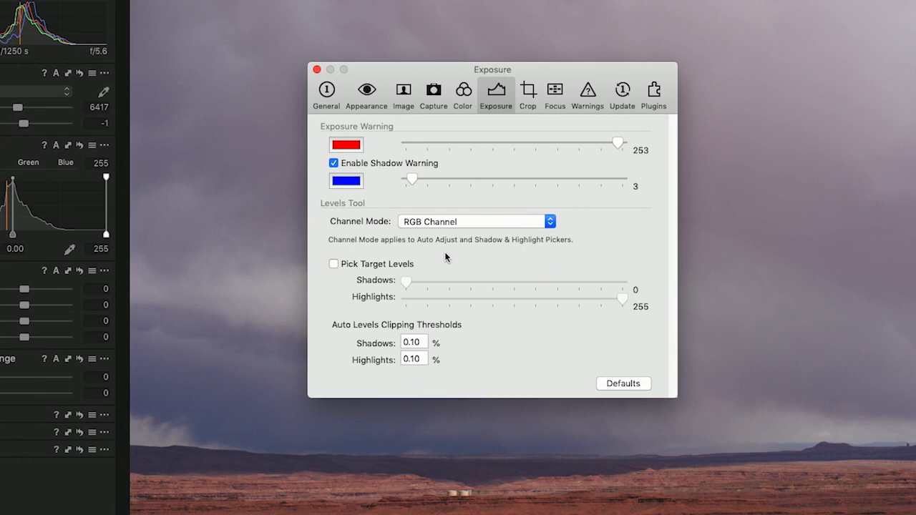
pyautogui.click(317, 70)
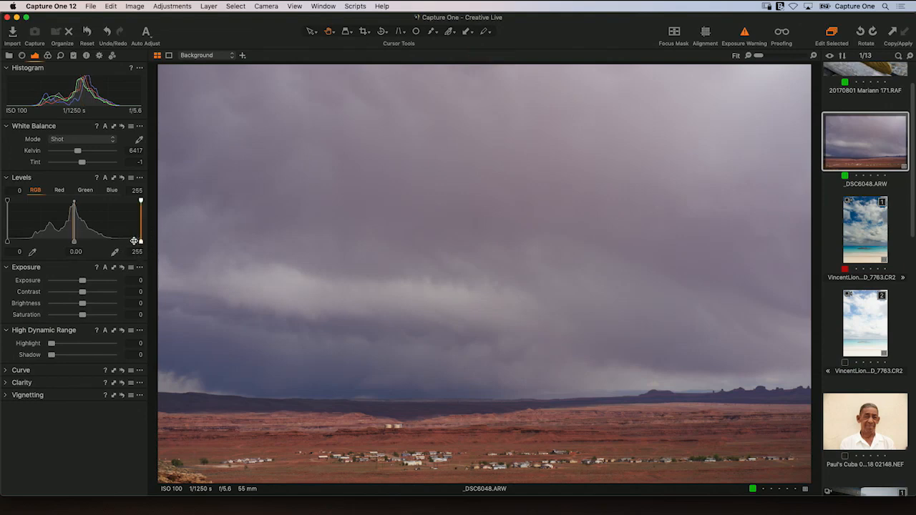
# - Try RGB Levels input points of 202 for highlights and 34 for shadows, and examine the clipping warnings on the photo
pyautogui.moveTo(140, 241); pyautogui.dragTo(109, 239)
pyautogui.click(767, 81)
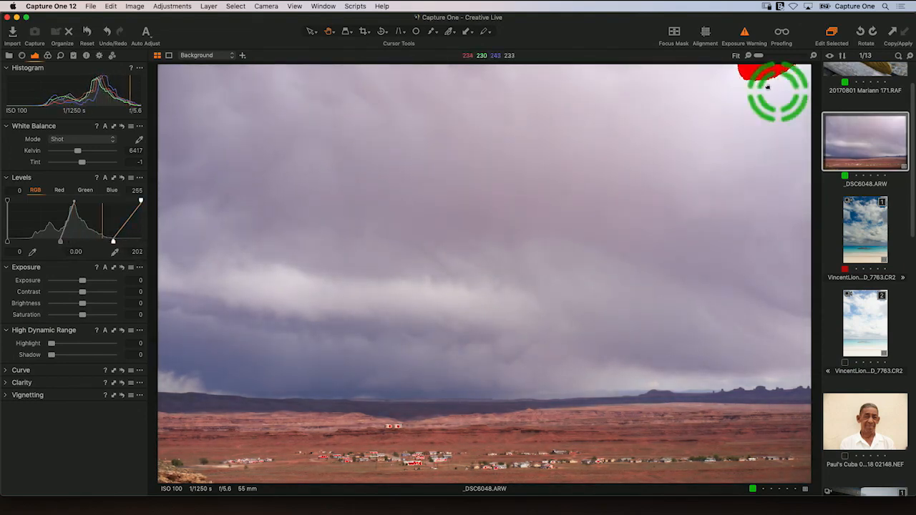
pyautogui.click(545, 236)
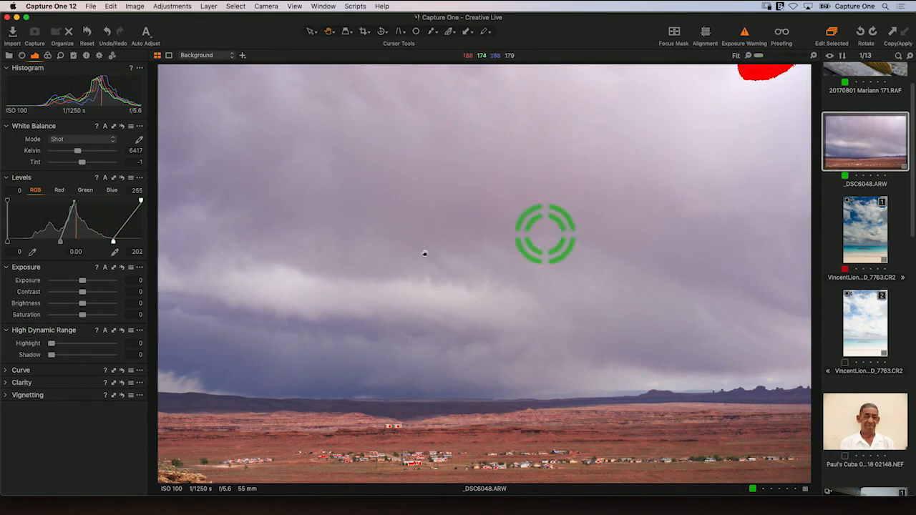
pyautogui.moveTo(8, 242)
pyautogui.mouseDown()
pyautogui.moveTo(56, 242)
pyautogui.moveTo(25, 242)
pyautogui.mouseUp()
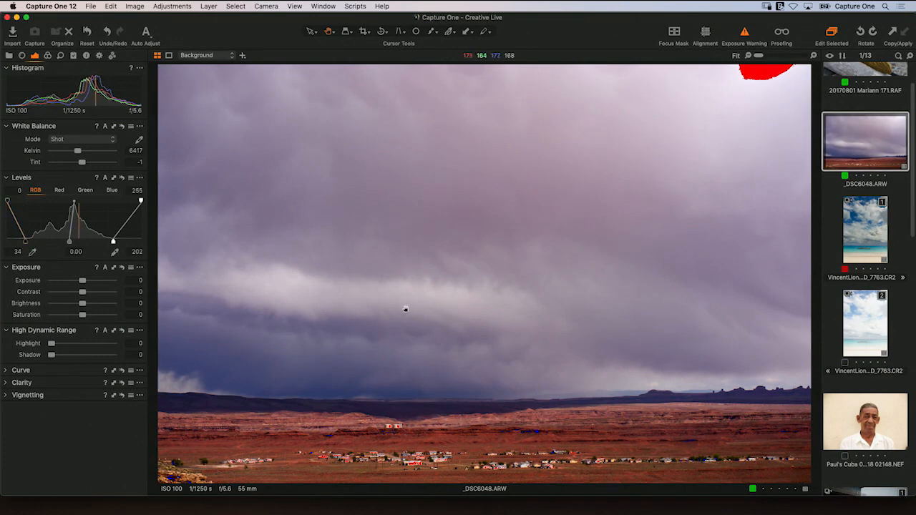
pyautogui.moveTo(113, 241)
pyautogui.mouseDown()
pyautogui.moveTo(102, 241)
pyautogui.moveTo(113, 241)
pyautogui.mouseUp()
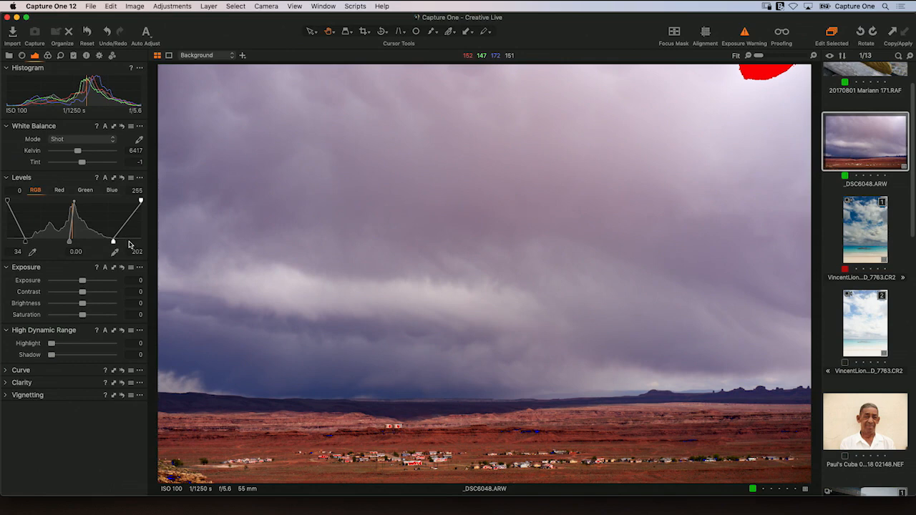
# - Auto-adjust the Levels on the landscape photo and check the Auto Levels clipping thresholds in the Exposure preferences
pyautogui.click(121, 230)
pyautogui.click(105, 178)
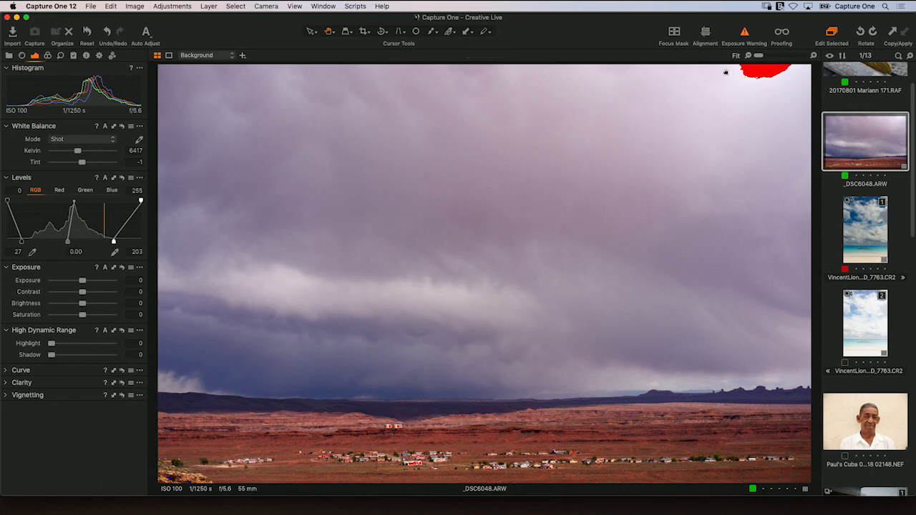
pyautogui.click(764, 72)
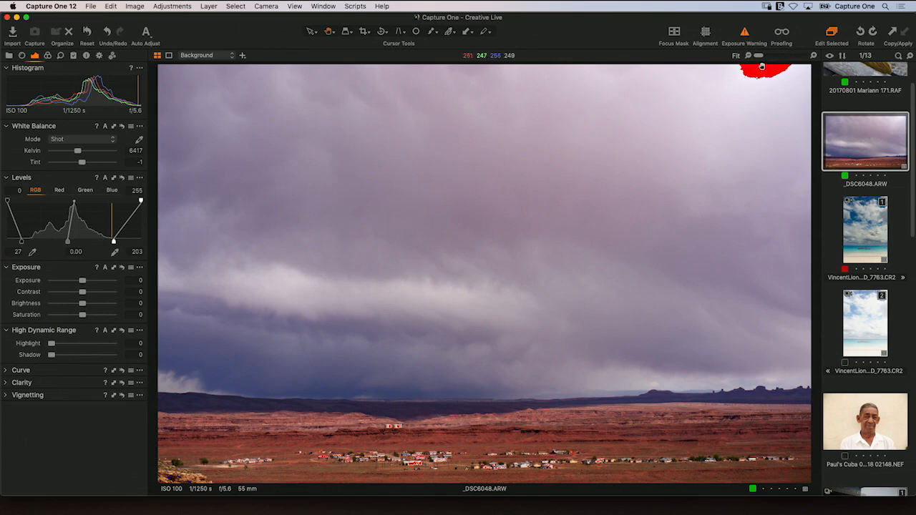
pyautogui.click(54, 6)
pyautogui.click(51, 33)
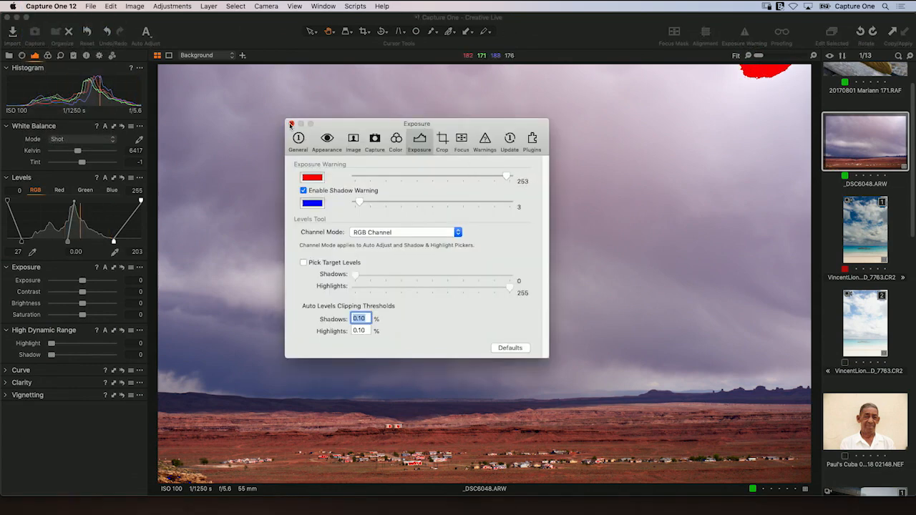
pyautogui.click(291, 124)
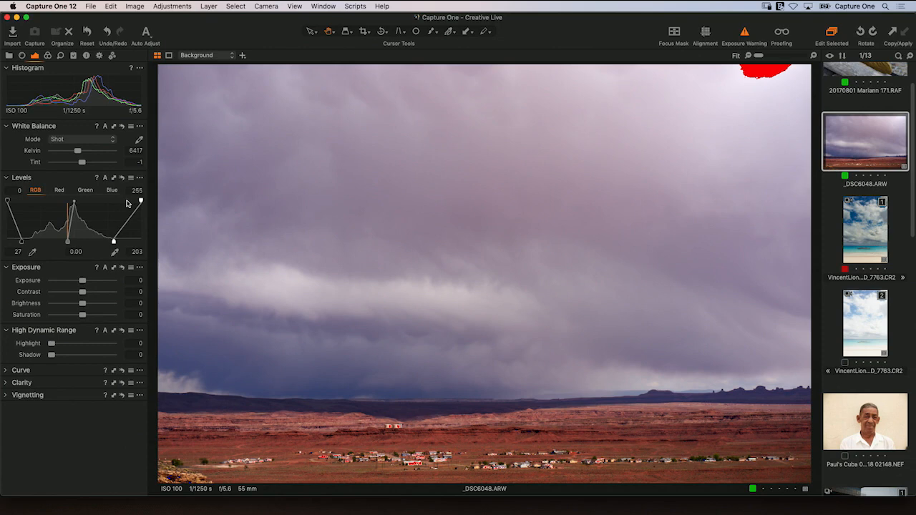
# - Set the Auto Levels clipping thresholds to 0.05% for both shadows and highlights in the Exposure preferences
pyautogui.click(68, 6)
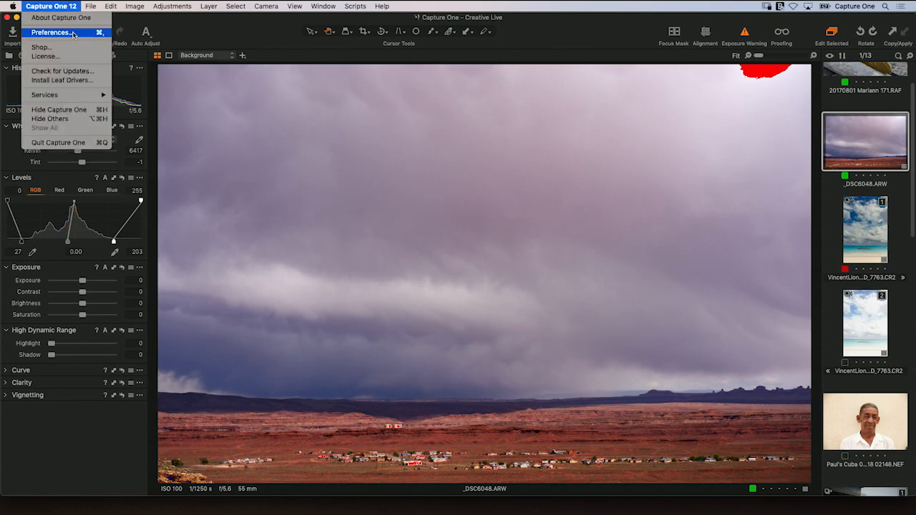
pyautogui.click(73, 33)
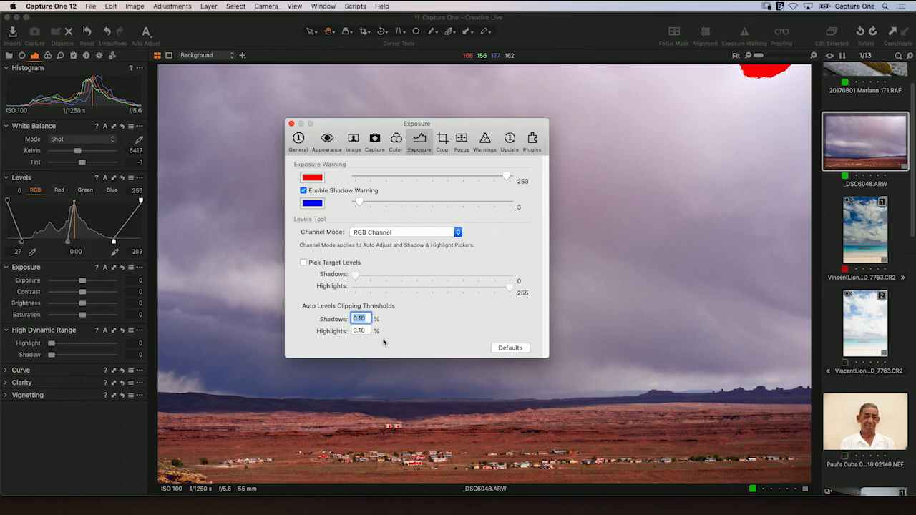
pyautogui.press('Right')
pyautogui.press('Tab')
pyautogui.press('Right')
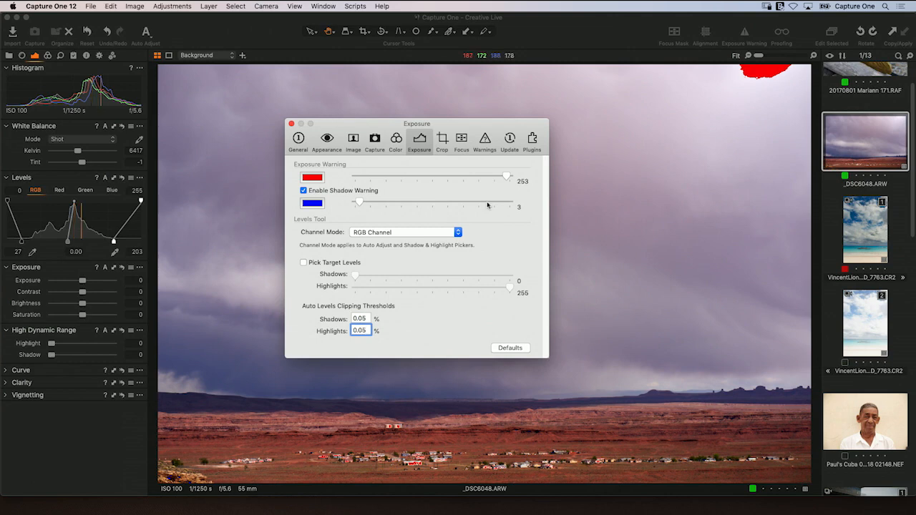
pyautogui.press('Tab')
pyautogui.click(290, 124)
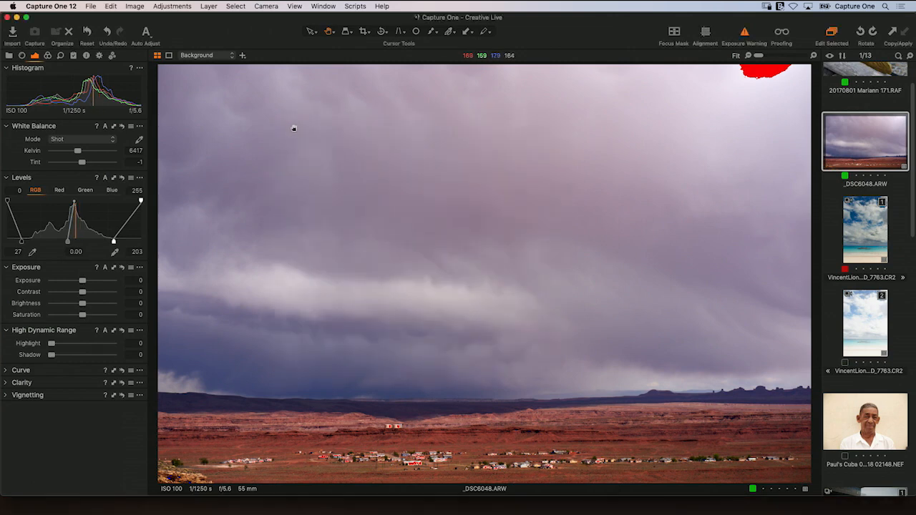
# - Auto-adjust the landscape's Levels with the new clipping thresholds, examine the sky and review the Exposure preferences
pyautogui.click(115, 212)
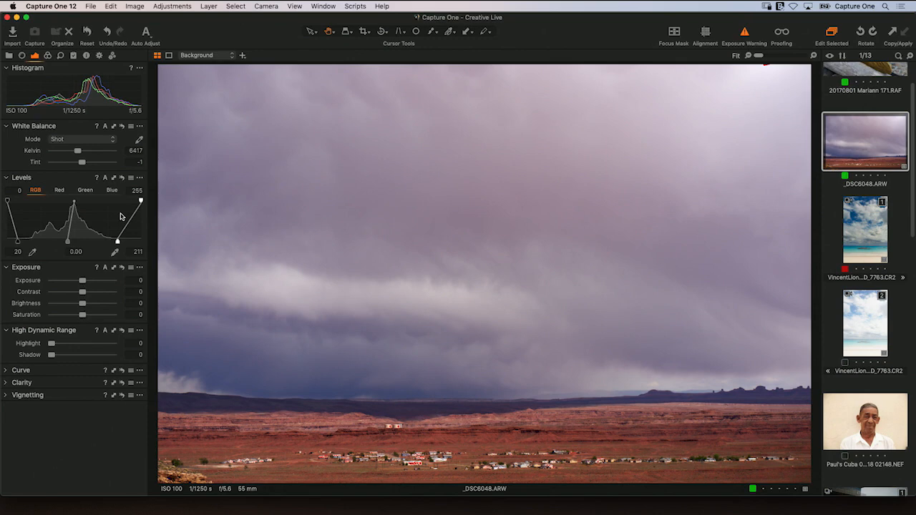
pyautogui.moveTo(724, 32)
pyautogui.mouseDown()
pyautogui.moveTo(757, 80)
pyautogui.moveTo(747, 80)
pyautogui.moveTo(759, 79)
pyautogui.moveTo(747, 87)
pyautogui.mouseUp()
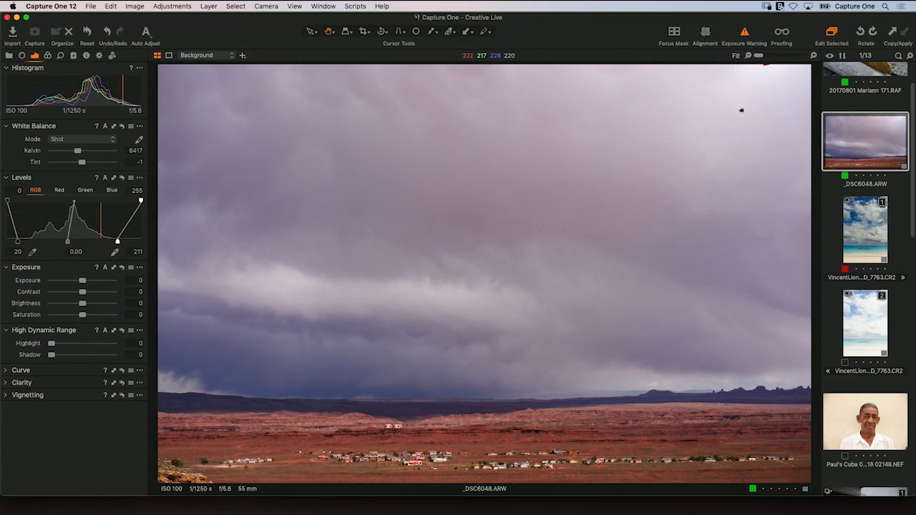
pyautogui.click(66, 5)
pyautogui.click(50, 32)
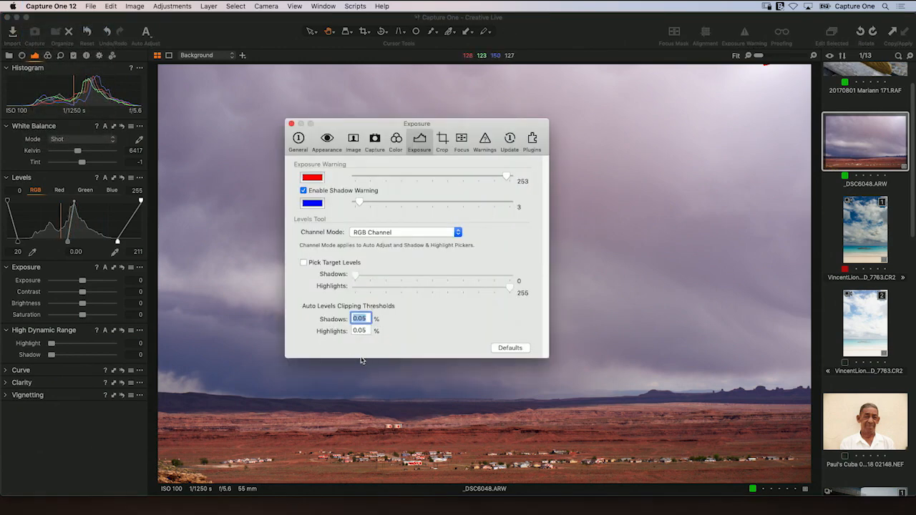
pyautogui.click(291, 124)
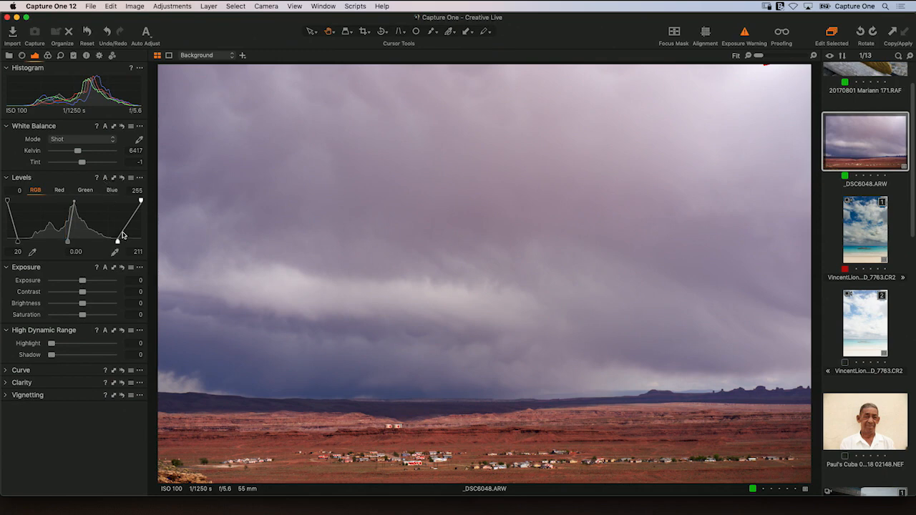
# - Set the Levels midtone point to -0.18 to darken the landscape photo
pyautogui.click(75, 247)
pyautogui.moveTo(68, 241)
pyautogui.mouseDown()
pyautogui.moveTo(77, 241)
pyautogui.moveTo(57, 243)
pyautogui.moveTo(79, 243)
pyautogui.mouseUp()
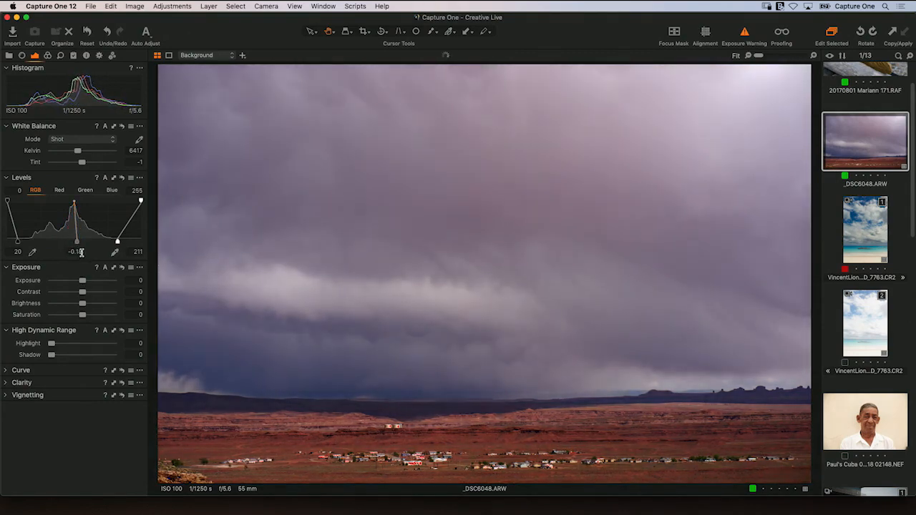
pyautogui.click(80, 252)
pyautogui.click(139, 253)
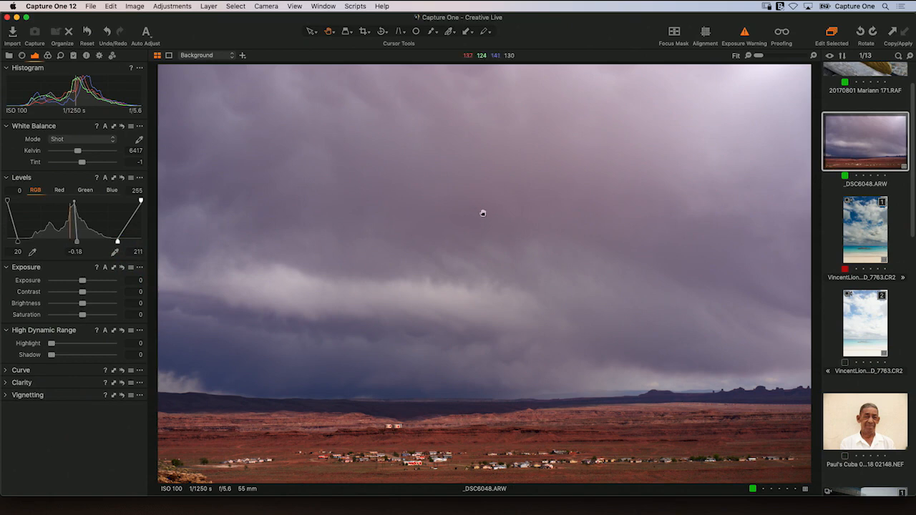
# - Compare the landscape before and after its Levels adjustments by temporarily resetting the photo twice
pyautogui.click(88, 33)
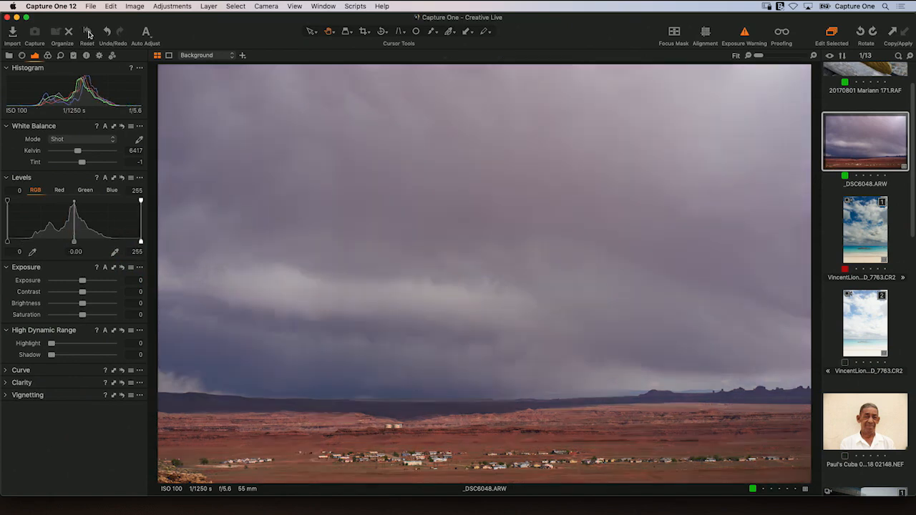
pyautogui.click(88, 33)
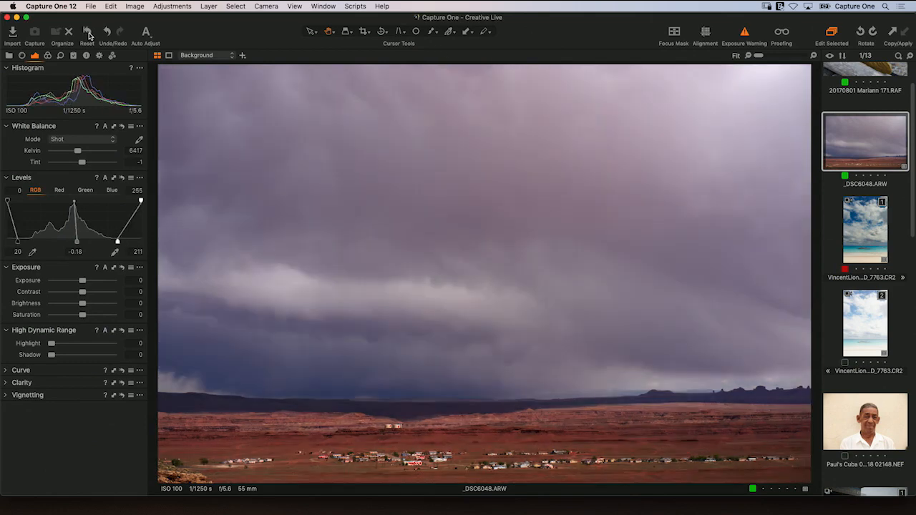
pyautogui.click(88, 33)
pyautogui.click(88, 33)
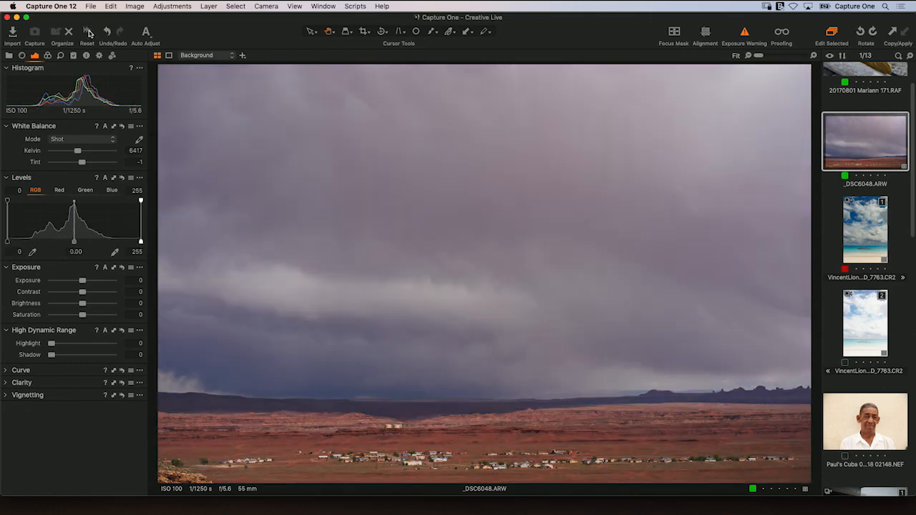
pyautogui.click(88, 33)
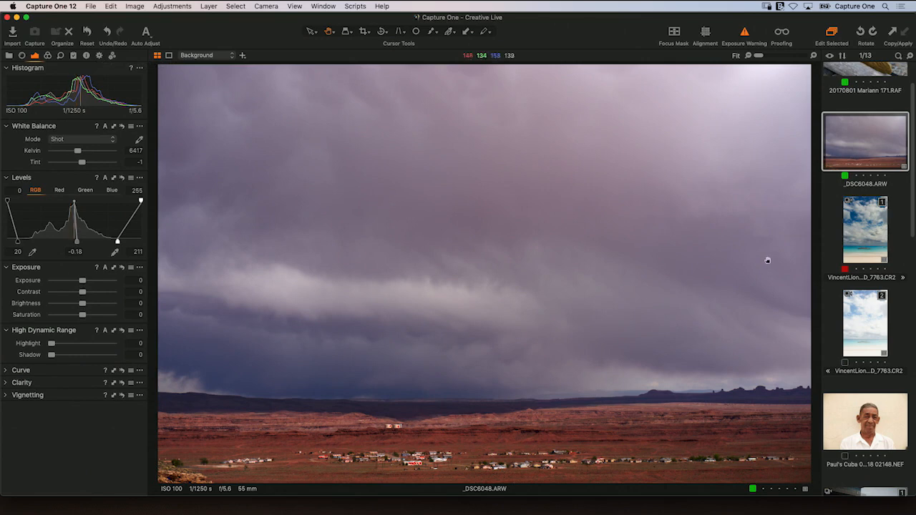
# - Open the portrait of the man in the white shirt and turn off Exposure Warning
pyautogui.scroll(1, 846, 216)
pyautogui.scroll(1, 846, 216)
pyautogui.scroll(-6, 852, 217)
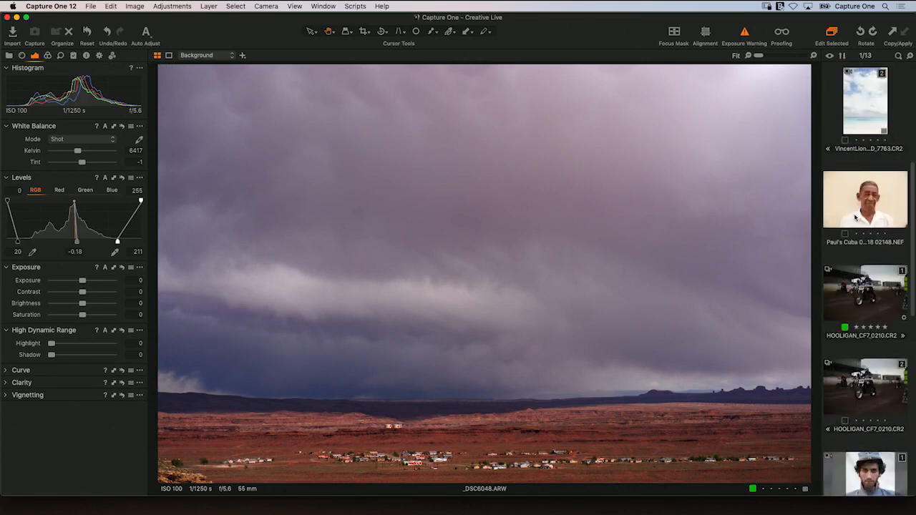
pyautogui.scroll(-1, 854, 218)
pyautogui.click(862, 228)
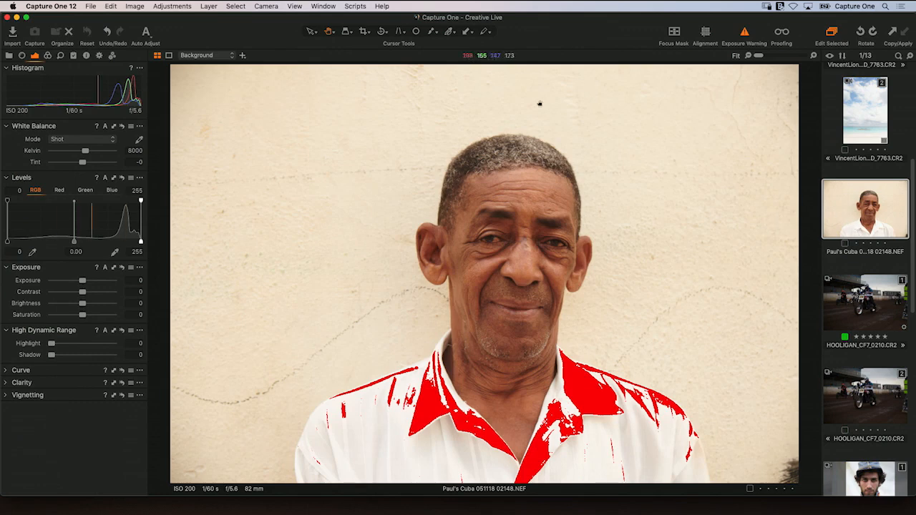
pyautogui.click(748, 34)
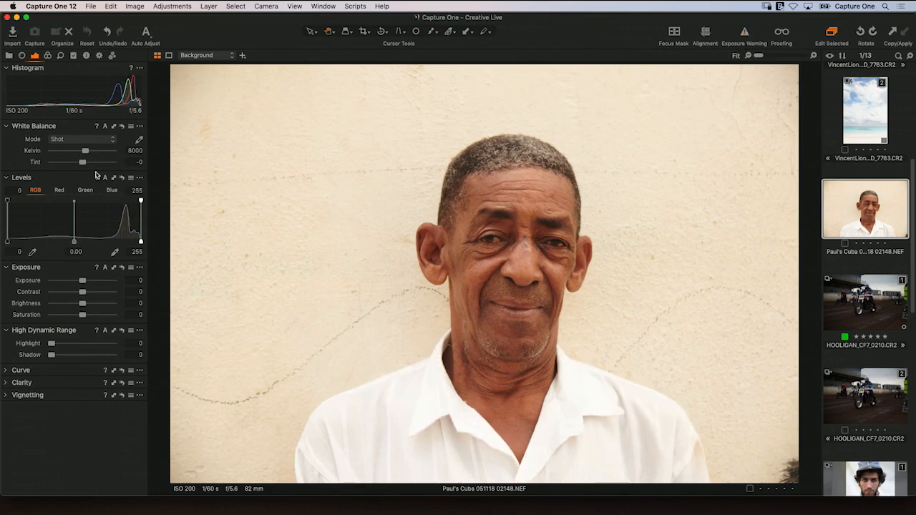
# - View the Red channel and the combined RGB histogram with its separate colour curves in the portrait's Levels tool
pyautogui.click(59, 191)
pyautogui.click(43, 191)
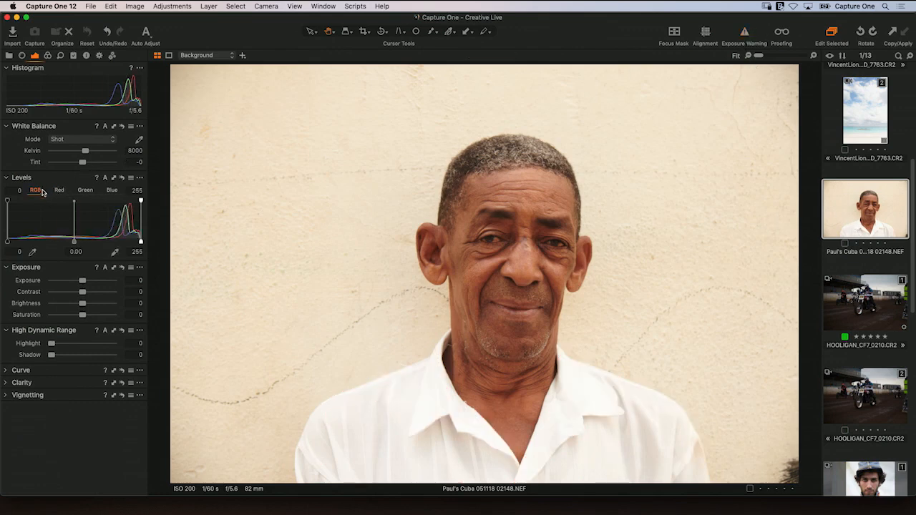
pyautogui.click(42, 192)
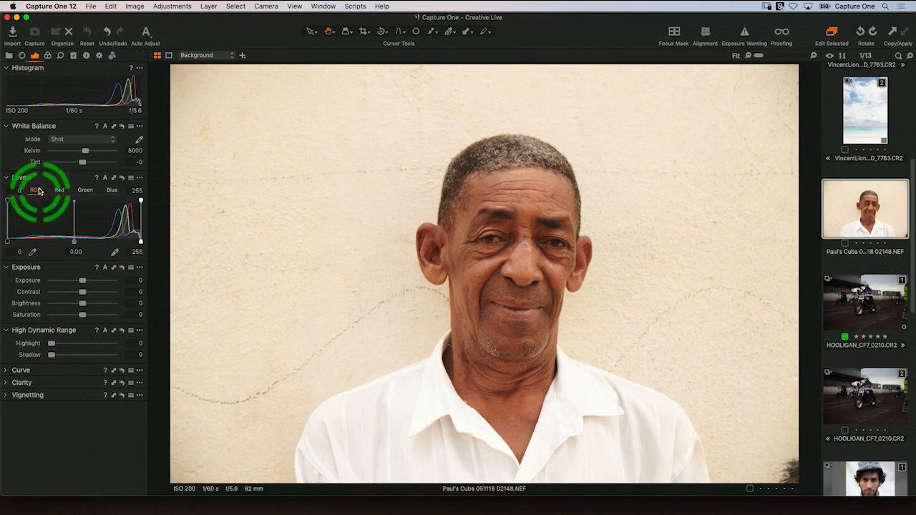
pyautogui.click(60, 314)
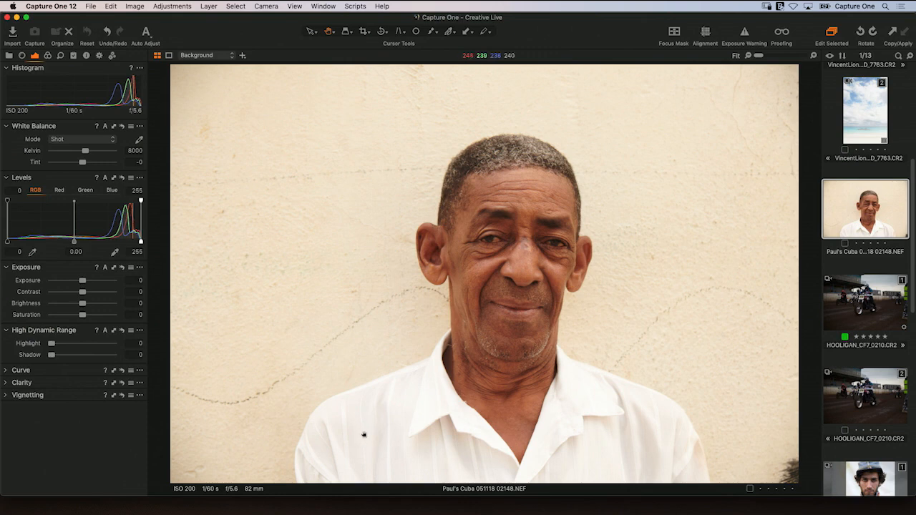
# - Try white balancing the portrait by sampling the white shirt, and by using the Sunny mode with Kelvin at 5713
pyautogui.click(140, 141)
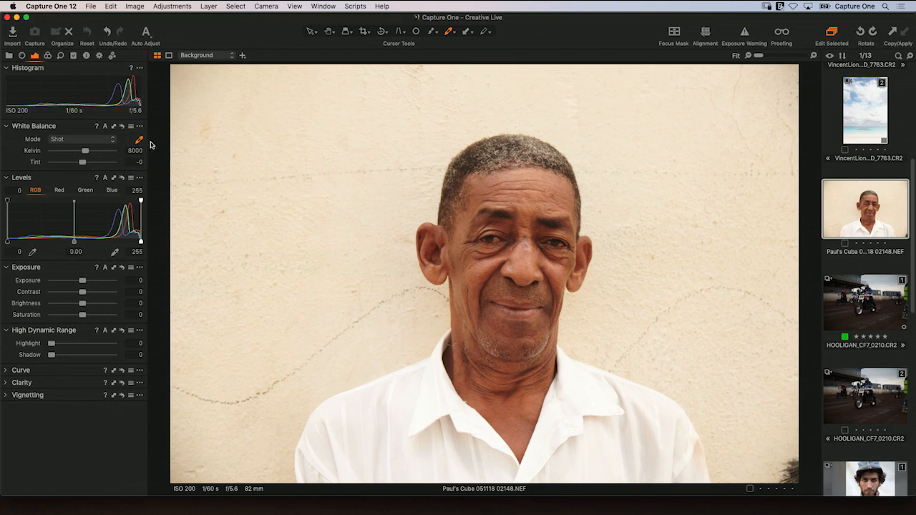
pyautogui.click(392, 432)
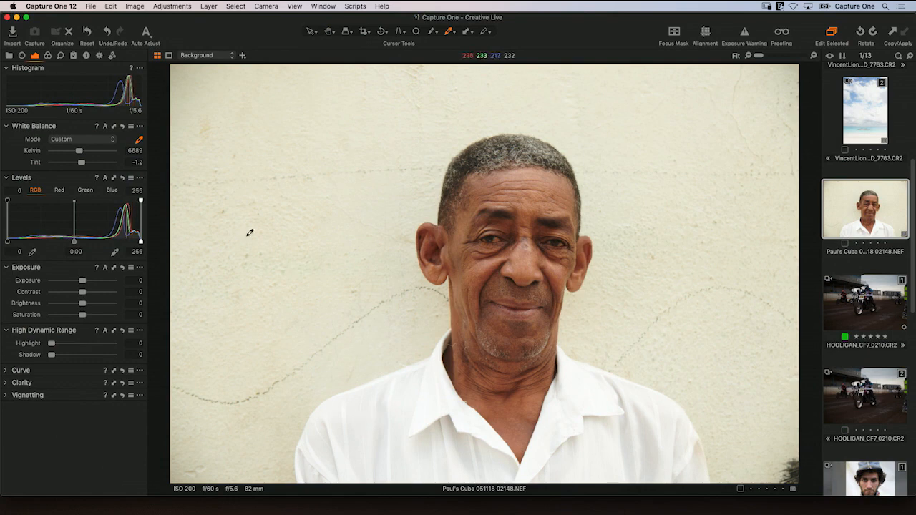
pyautogui.click(91, 140)
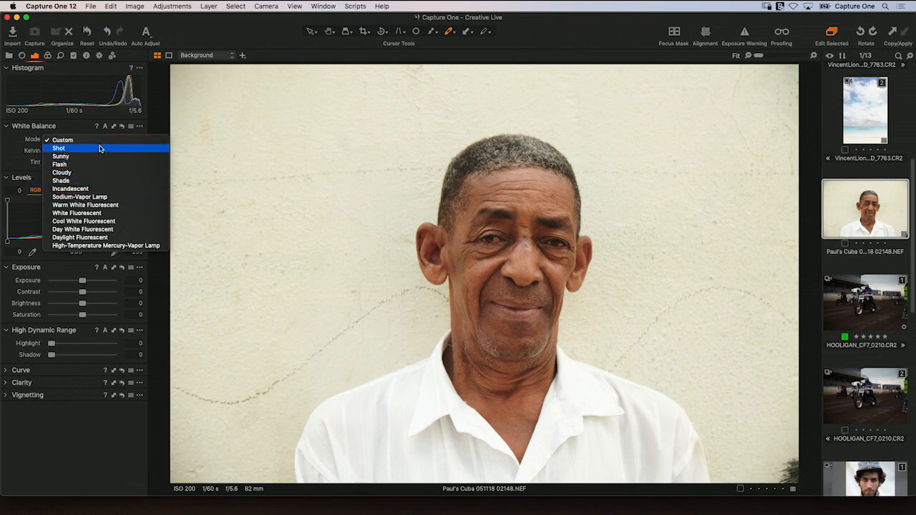
pyautogui.click(100, 157)
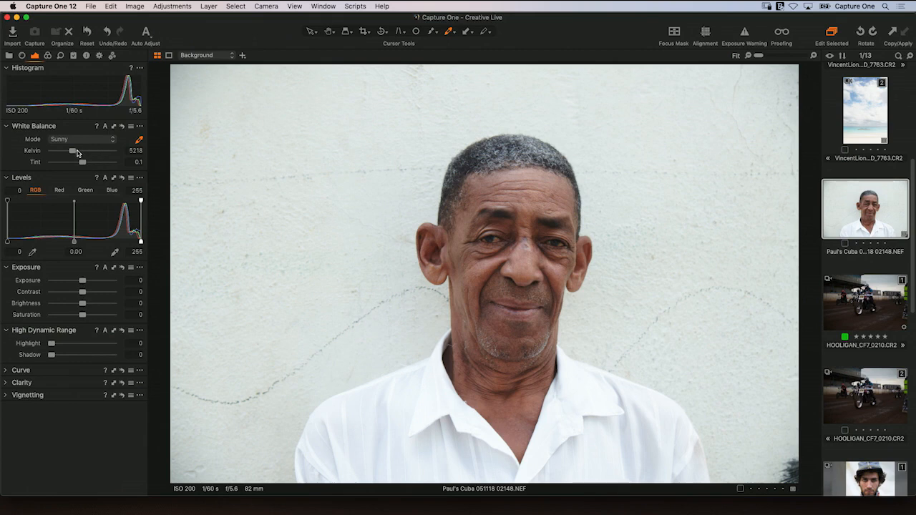
pyautogui.moveTo(77, 152); pyautogui.dragTo(75, 148)
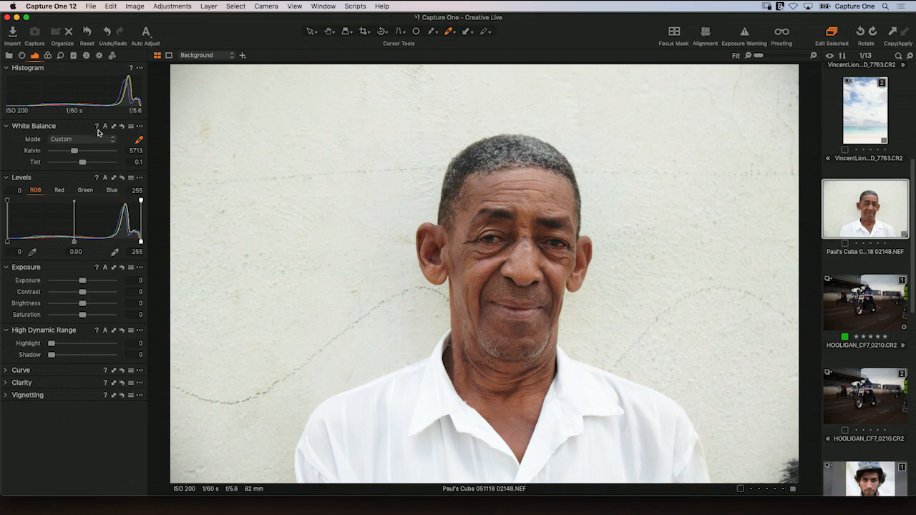
# - Try auto white balance on the portrait and set Kelvin to 5810
pyautogui.click(104, 127)
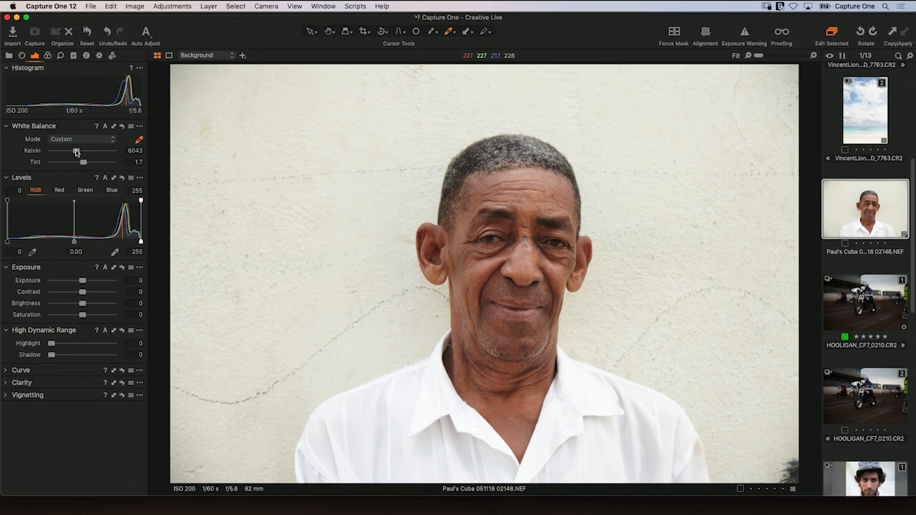
pyautogui.moveTo(77, 152); pyautogui.dragTo(75, 151)
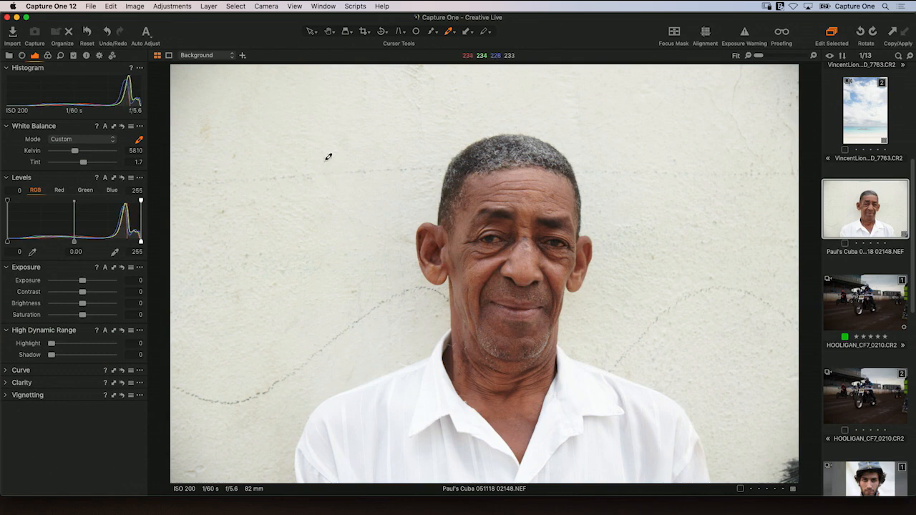
# - Reset the portrait's adjustments and crop it around the man's head and shoulders, about 40 by 33.37 cm
pyautogui.click(363, 33)
pyautogui.press('super+r')
pyautogui.moveTo(247, 96); pyautogui.dragTo(706, 439)
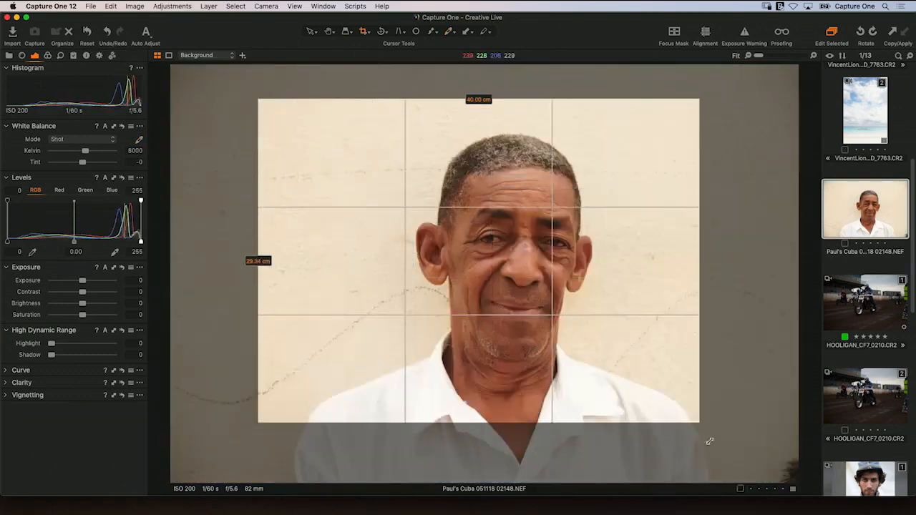
pyautogui.moveTo(552, 337); pyautogui.dragTo(569, 357)
pyautogui.moveTo(730, 468); pyautogui.dragTo(707, 470)
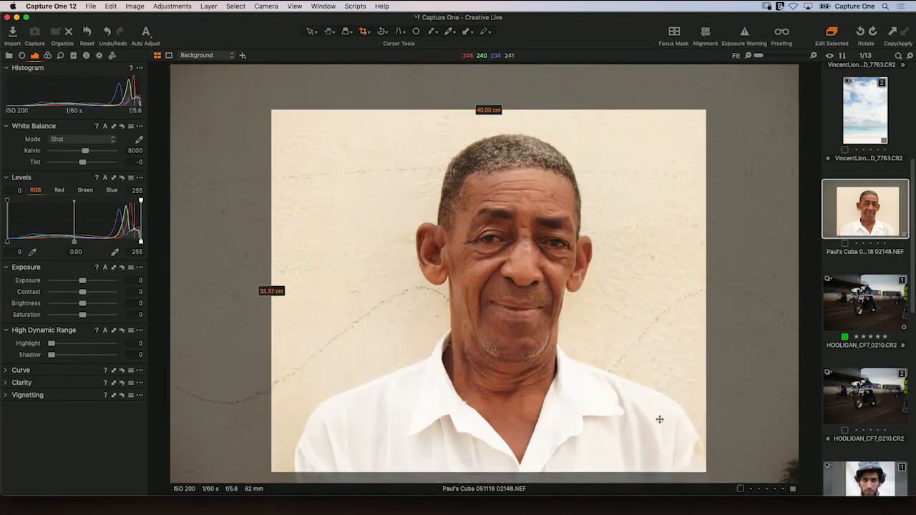
pyautogui.moveTo(658, 417); pyautogui.dragTo(671, 417)
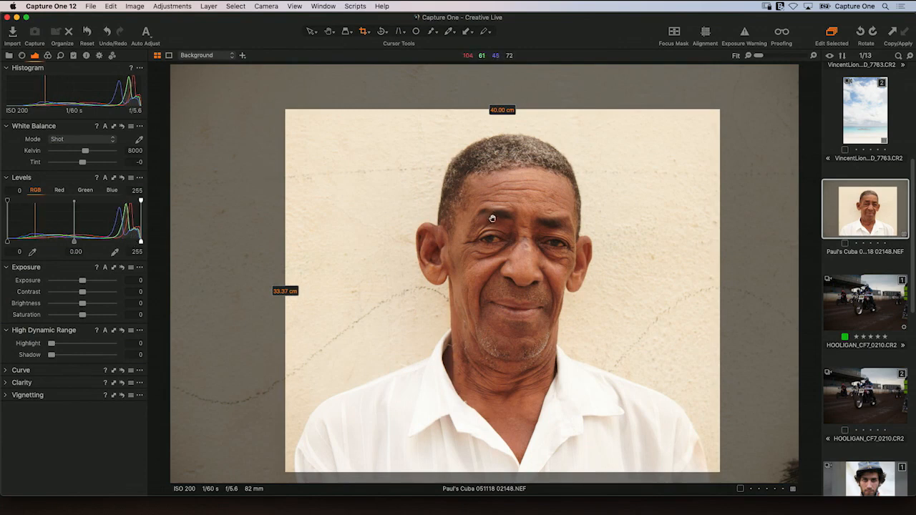
pyautogui.press('h')
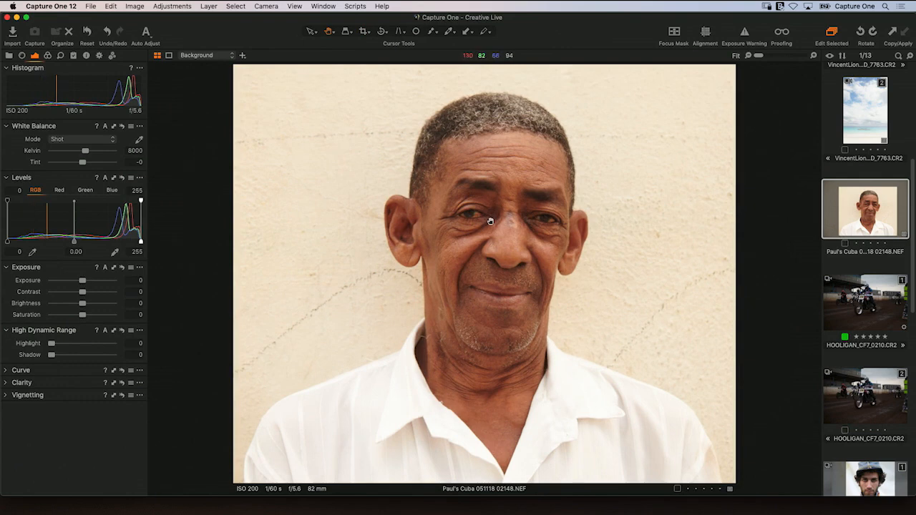
# - Sample the white balance from the man's shirt and warm the portrait to 6773 Kelvin
pyautogui.click(82, 151)
pyautogui.click(136, 143)
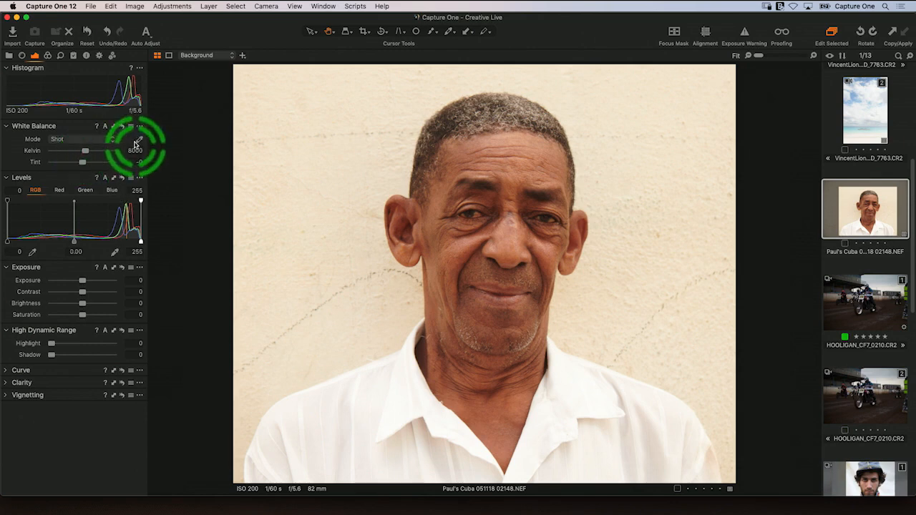
pyautogui.click(376, 396)
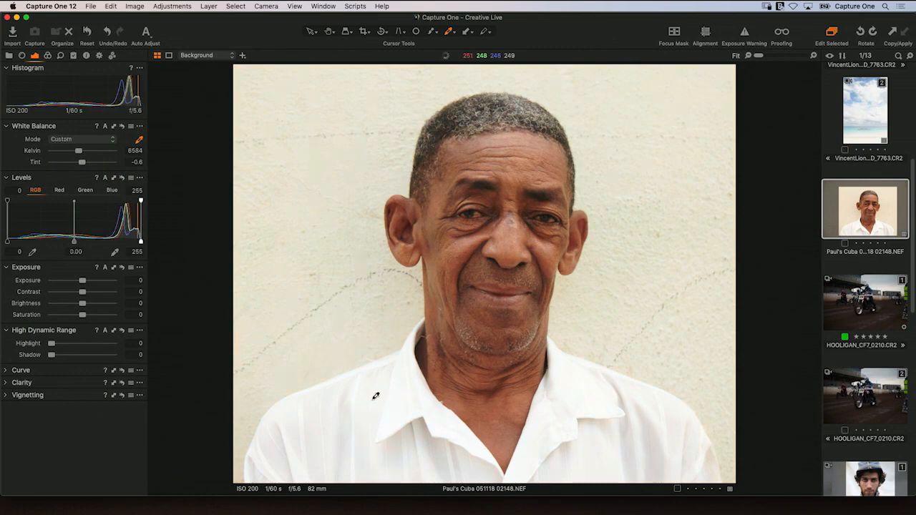
pyautogui.click(79, 152)
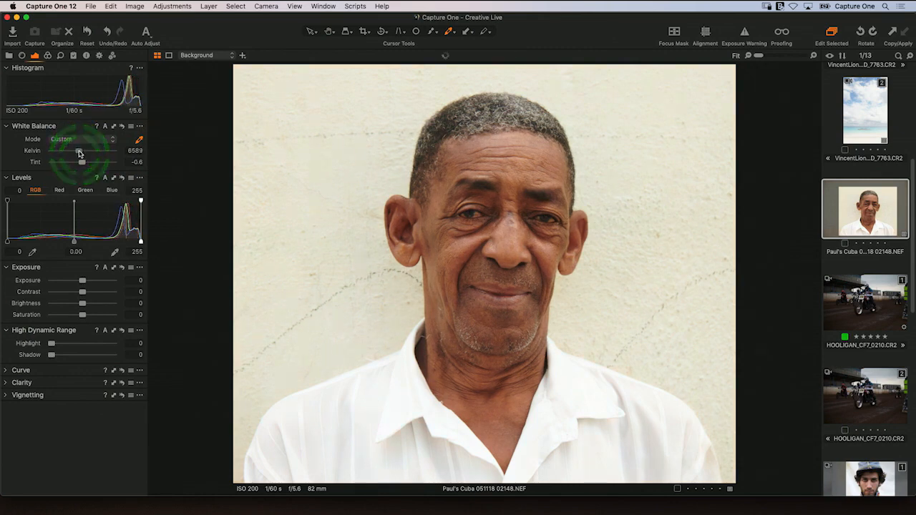
pyautogui.moveTo(79, 152); pyautogui.dragTo(80, 152)
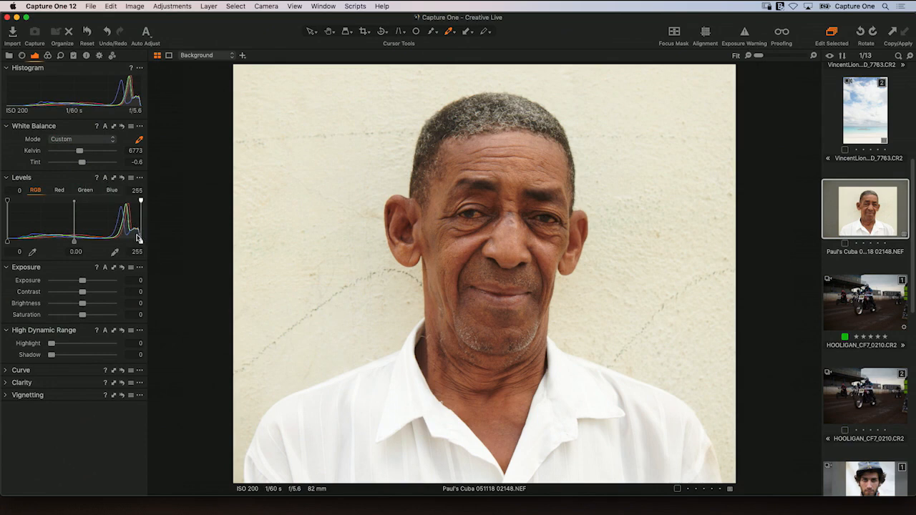
# - Check the shirt's highlights for clipping by turning Exposure Warning on and off again, keeping the Levels white point at 255
pyautogui.moveTo(138, 238); pyautogui.dragTo(140, 243)
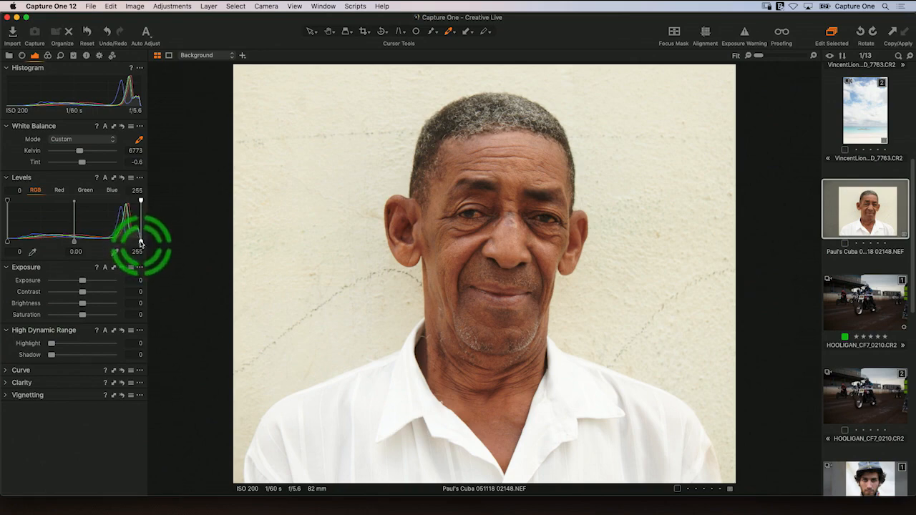
pyautogui.click(744, 32)
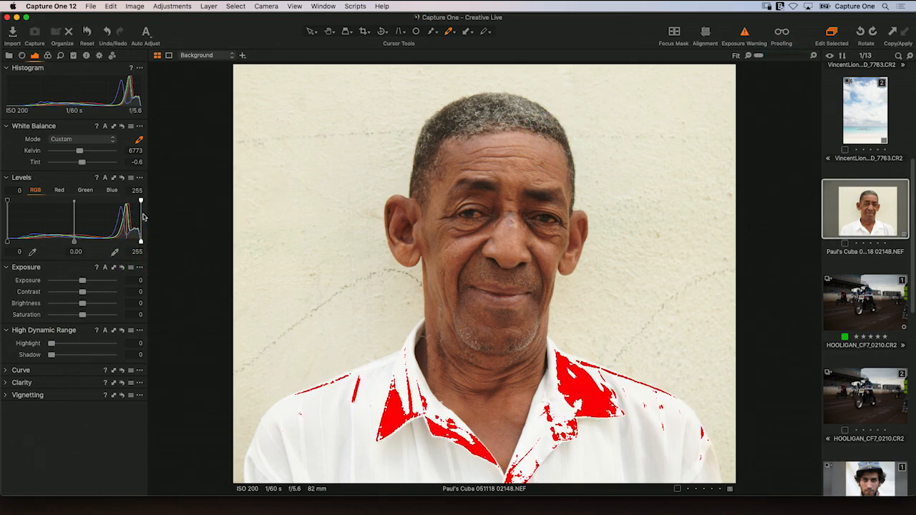
pyautogui.moveTo(140, 243); pyautogui.dragTo(150, 244)
pyautogui.click(745, 34)
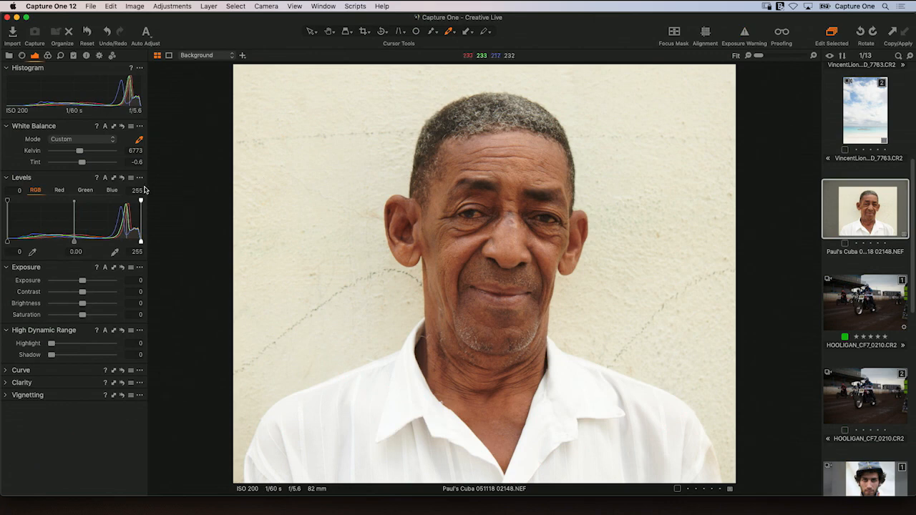
# - Apply auto Levels to the portrait, set the midtone point to -0.12, and compare it with the temporarily reset photo
pyautogui.click(106, 180)
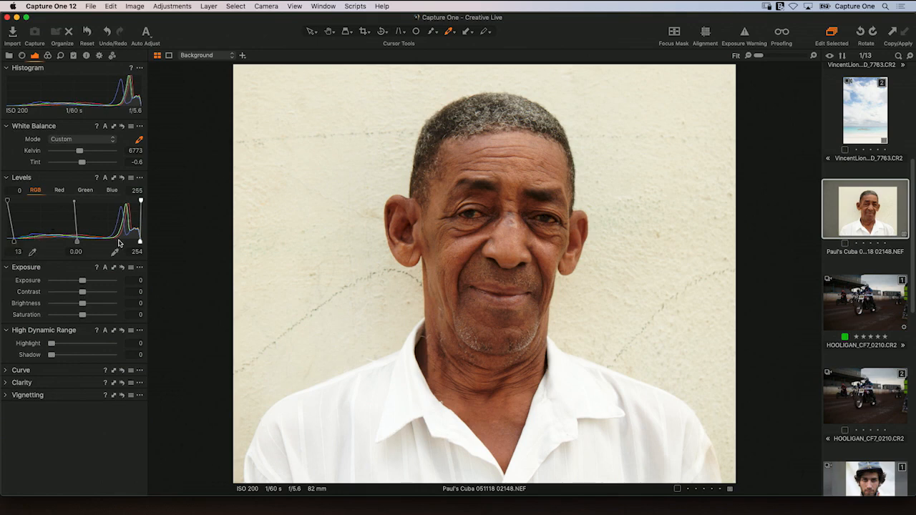
pyautogui.moveTo(77, 245); pyautogui.dragTo(84, 242)
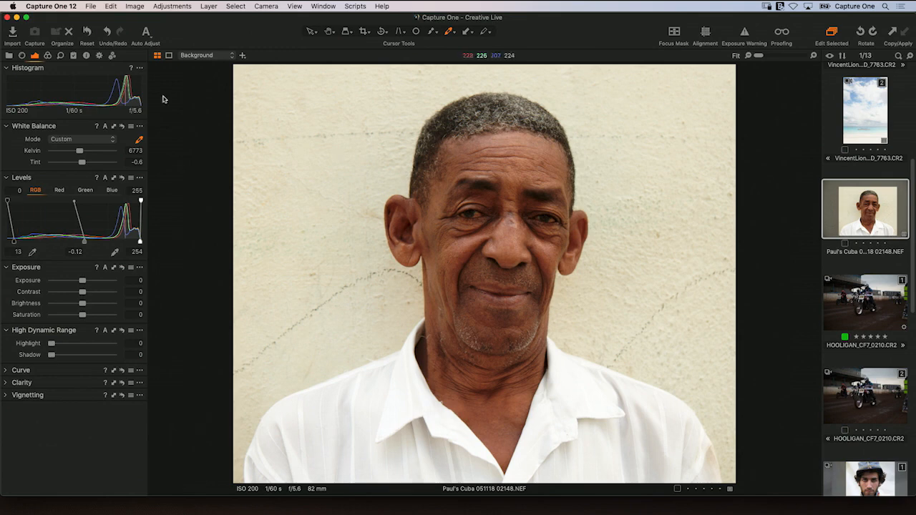
pyautogui.click(88, 33)
pyautogui.click(88, 33)
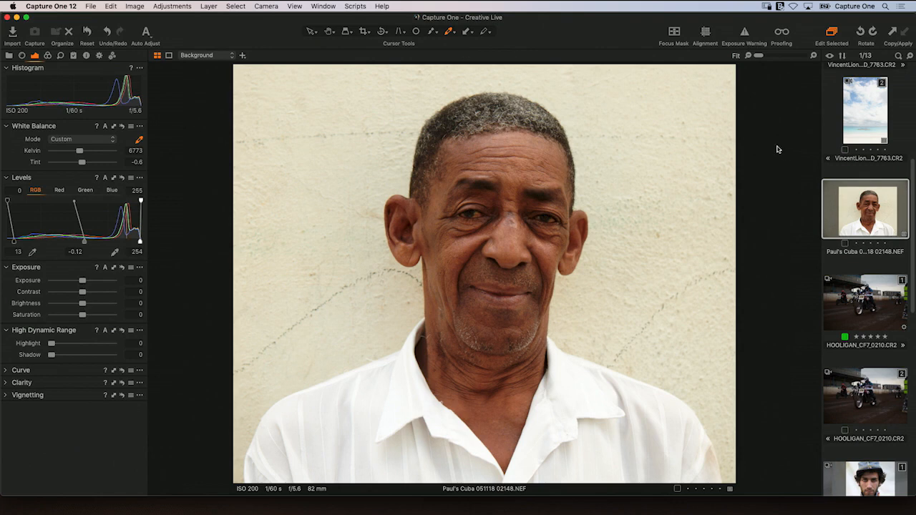
# - Open the photo of the woman leaning on driftwood, apply auto Levels and turn on Exposure Warning
pyautogui.scroll(5, 837, 128)
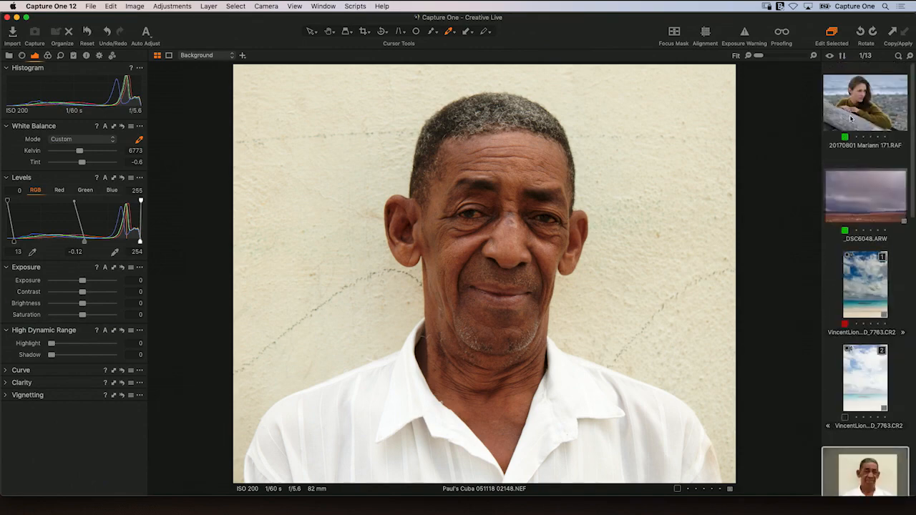
pyautogui.click(855, 110)
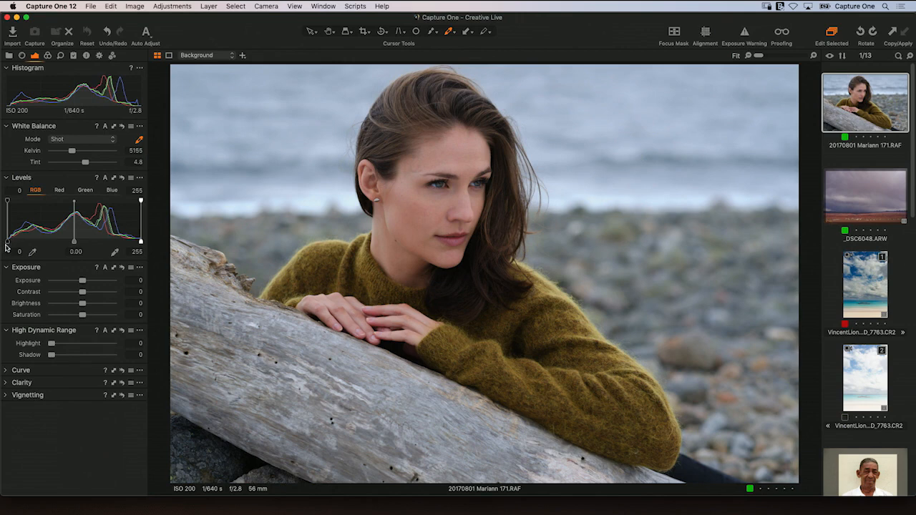
pyautogui.click(105, 179)
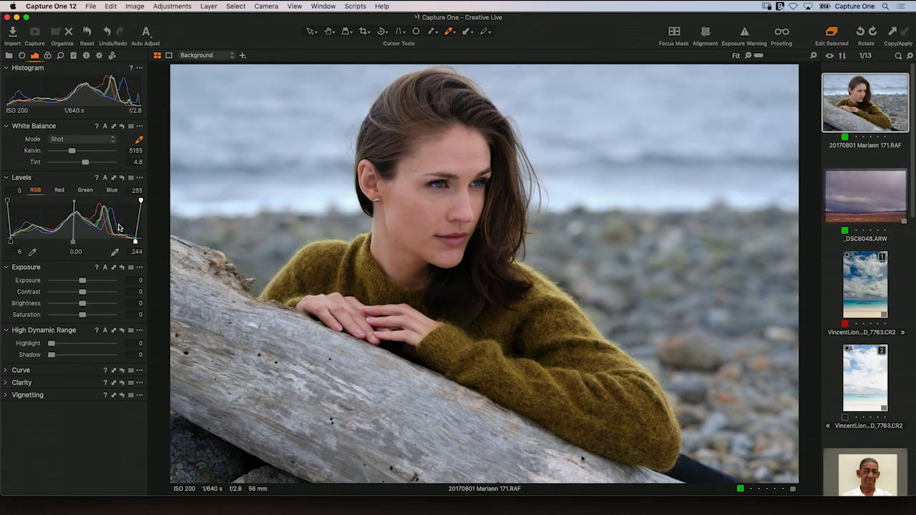
pyautogui.click(746, 33)
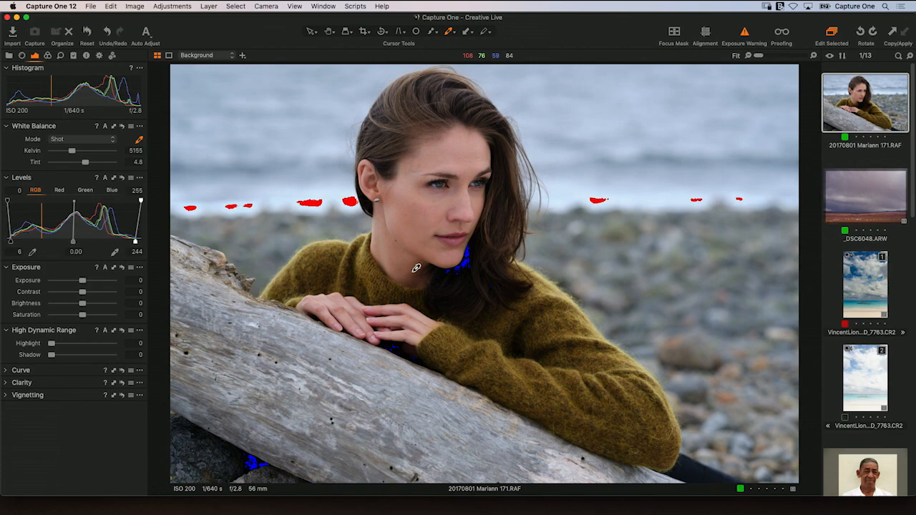
# - Open the first variant of the motorcycle race photo, crop it to about 40 by 26.41 cm and set Exposure to 1.25
pyautogui.scroll(-10, 871, 233)
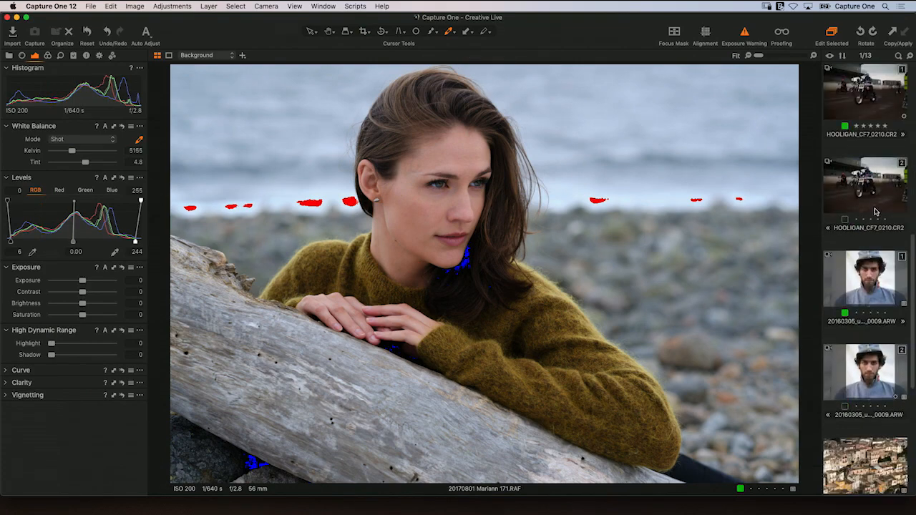
pyautogui.click(863, 203)
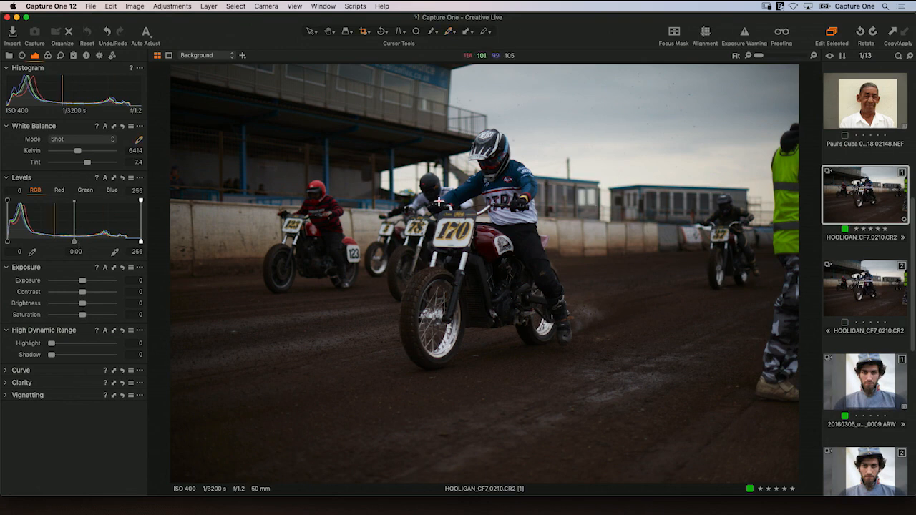
pyautogui.moveTo(179, 71); pyautogui.dragTo(725, 429)
pyautogui.moveTo(708, 417); pyautogui.dragTo(691, 406)
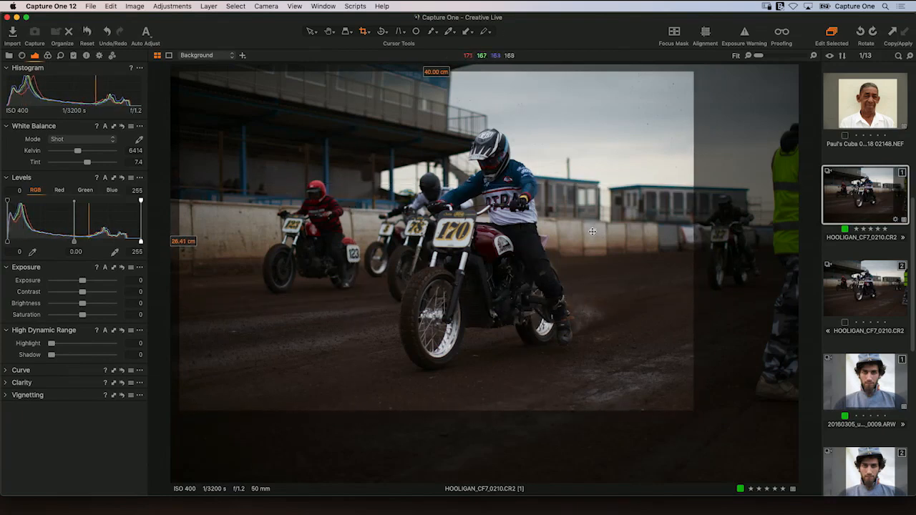
pyautogui.press('h')
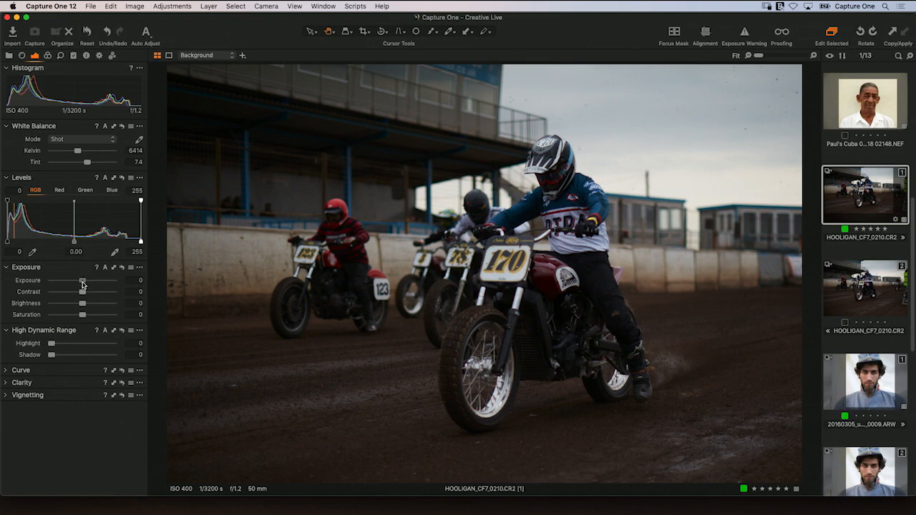
pyautogui.moveTo(83, 280); pyautogui.dragTo(90, 284)
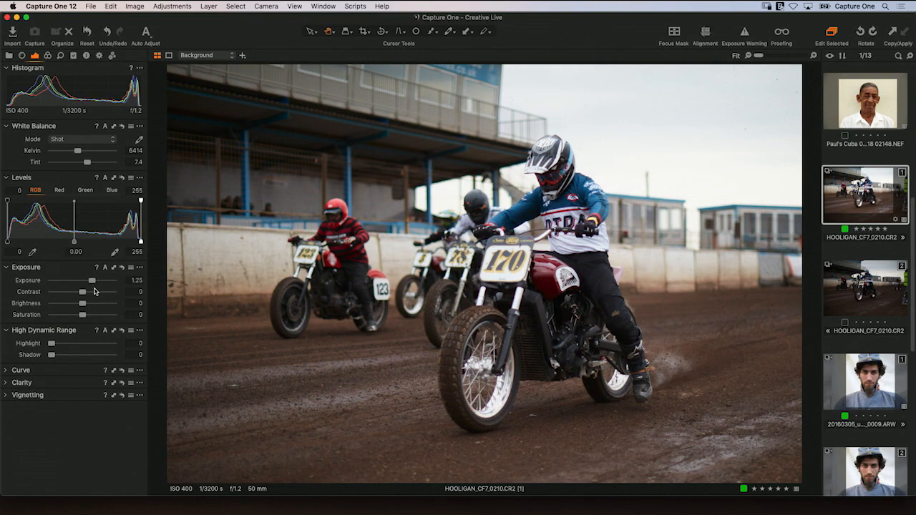
# - Examine the race photo's metadata, including dimensions, format and lens details, and return to the exposure tools
pyautogui.click(93, 66)
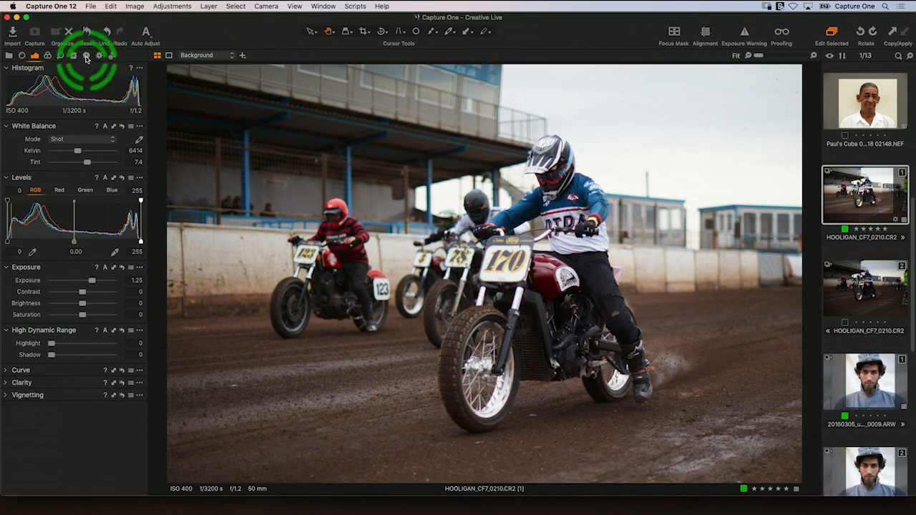
pyautogui.scroll(-3, 90, 424)
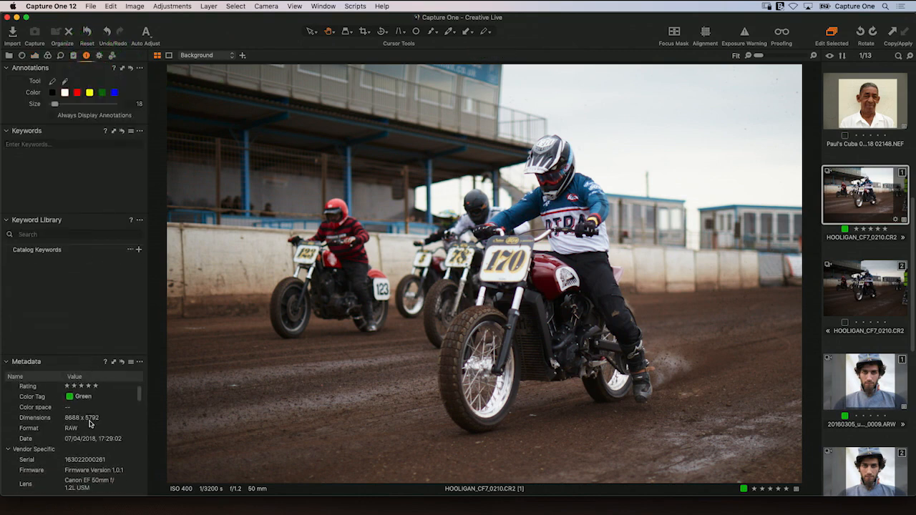
pyautogui.click(104, 410)
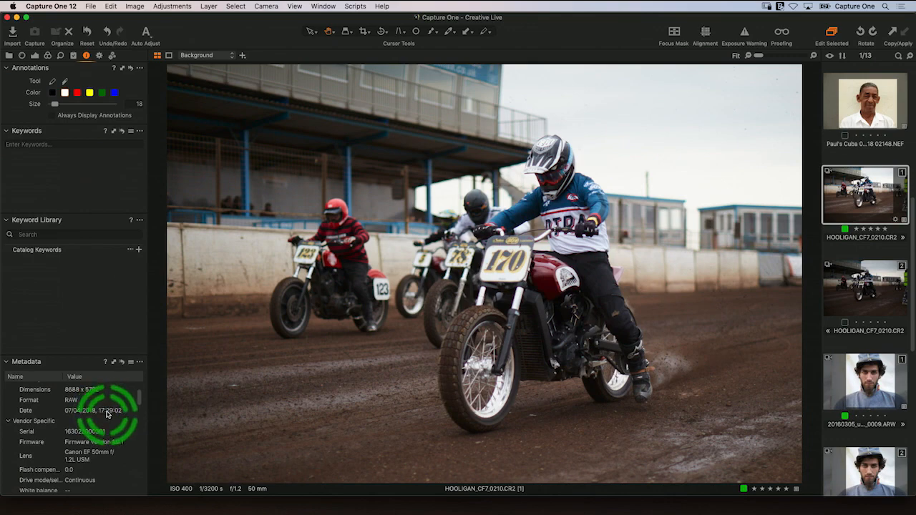
pyautogui.click(48, 66)
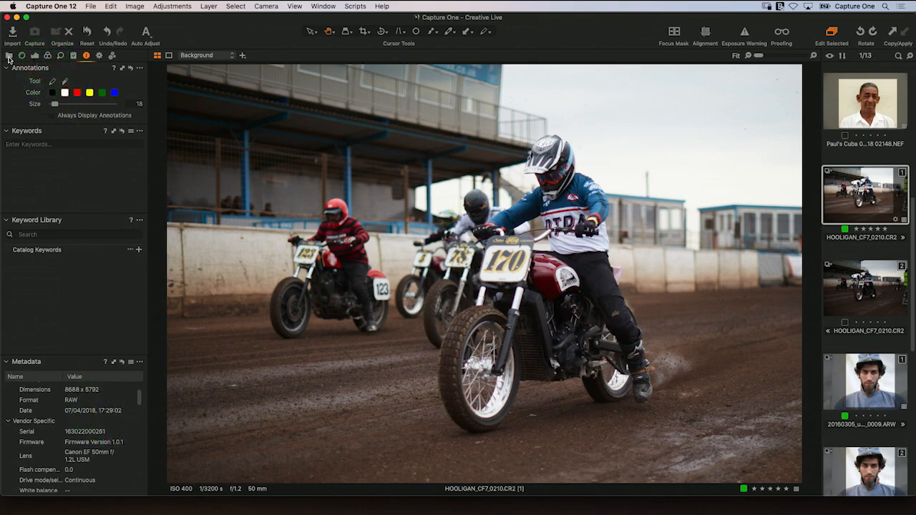
pyautogui.click(9, 56)
pyautogui.click(35, 55)
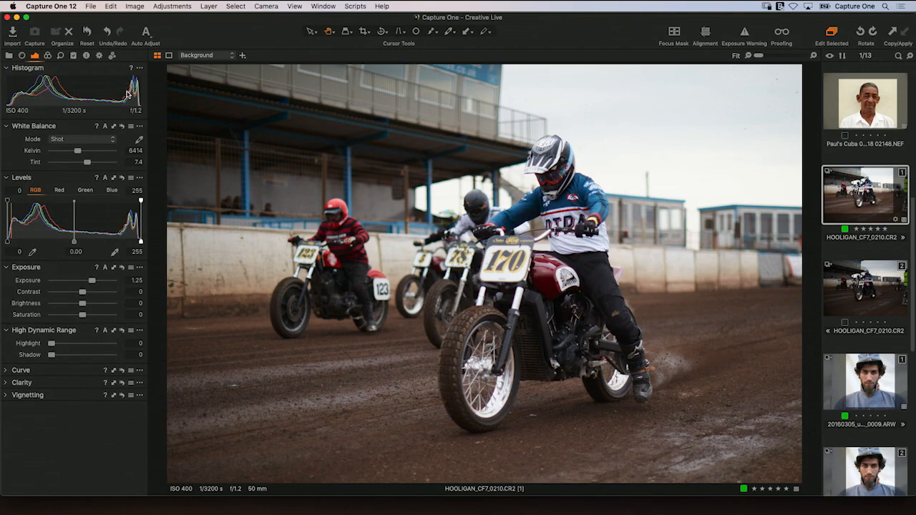
# - Reset the race photo's Exposure adjustments and raise High Dynamic Range Shadow to 16
pyautogui.click(122, 266)
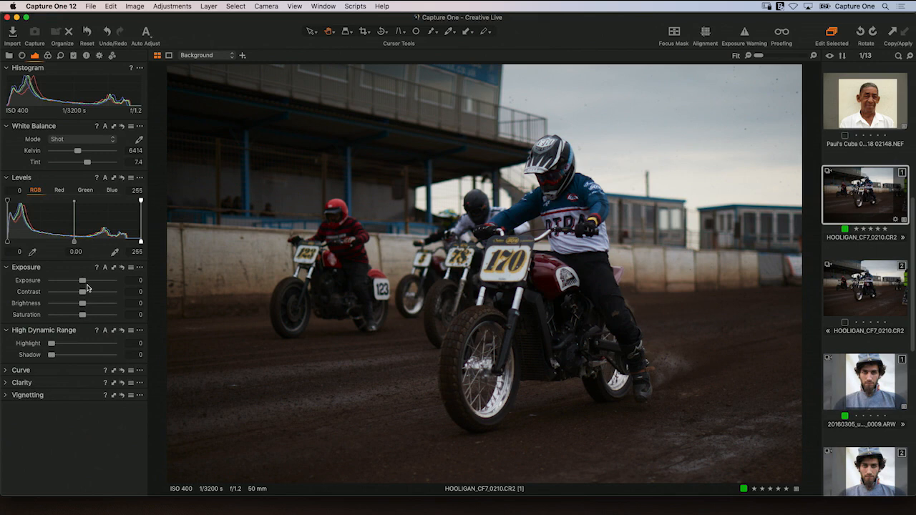
pyautogui.click(63, 321)
pyautogui.click(52, 355)
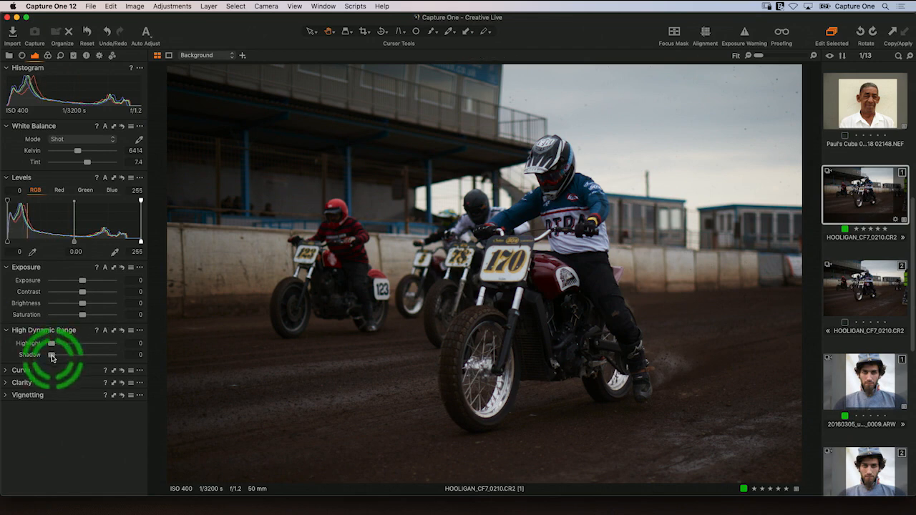
pyautogui.moveTo(52, 357)
pyautogui.mouseDown()
pyautogui.moveTo(70, 358)
pyautogui.moveTo(60, 355)
pyautogui.mouseUp()
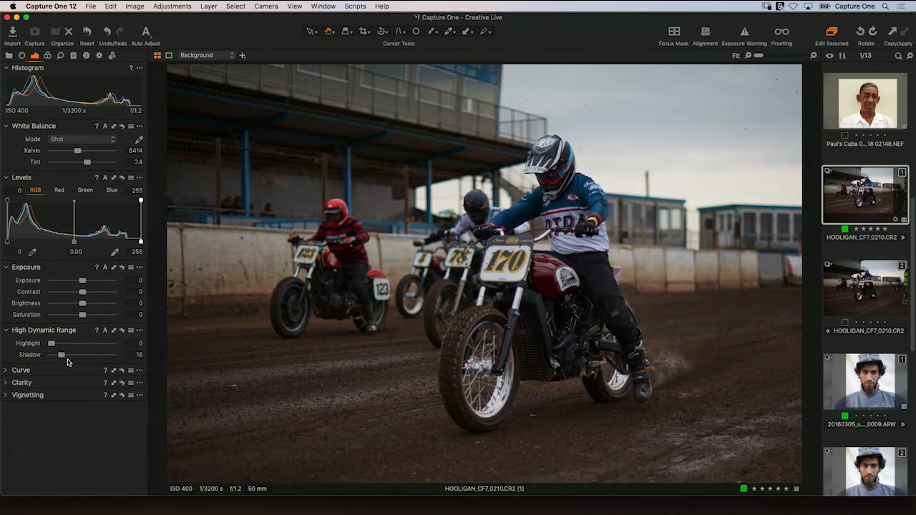
# - Try High Dynamic Range Highlight at 39 on the race photo's sky, and reset the High Dynamic Range adjustments
pyautogui.click(124, 223)
pyautogui.click(106, 232)
pyautogui.click(53, 343)
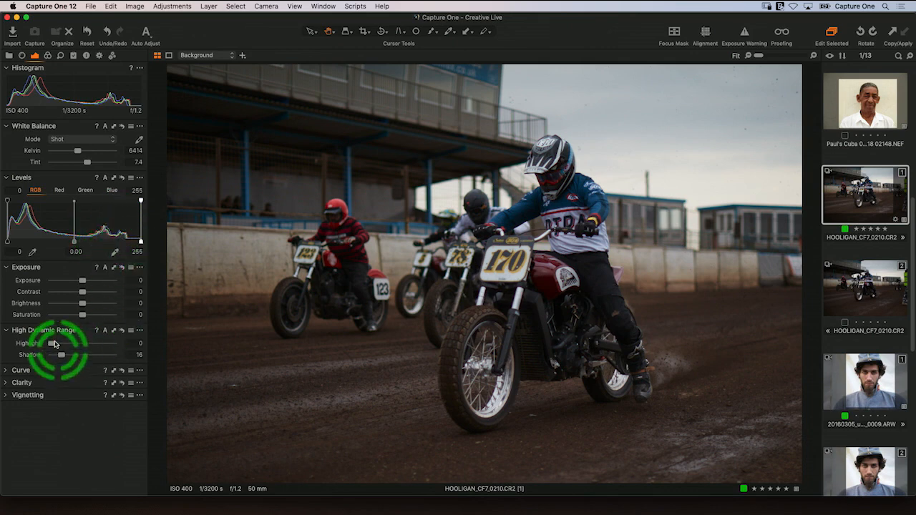
pyautogui.moveTo(51, 344); pyautogui.dragTo(75, 344)
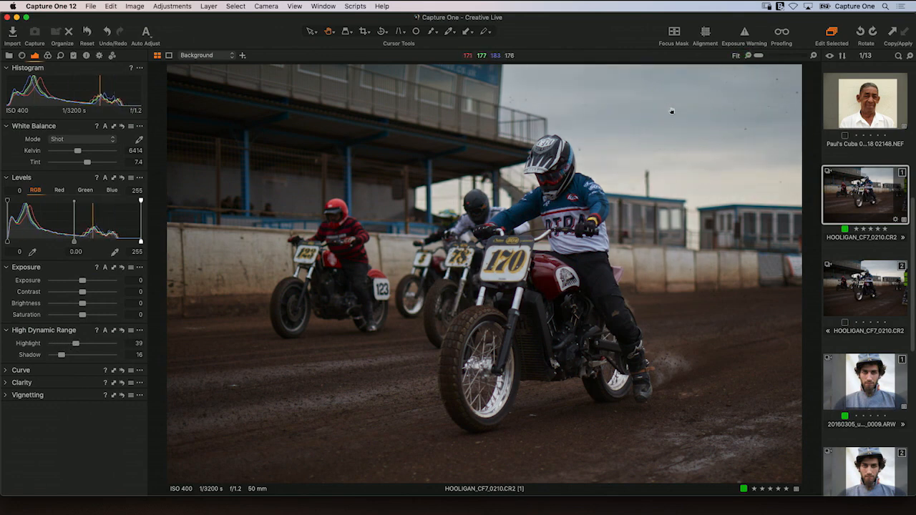
pyautogui.click(120, 330)
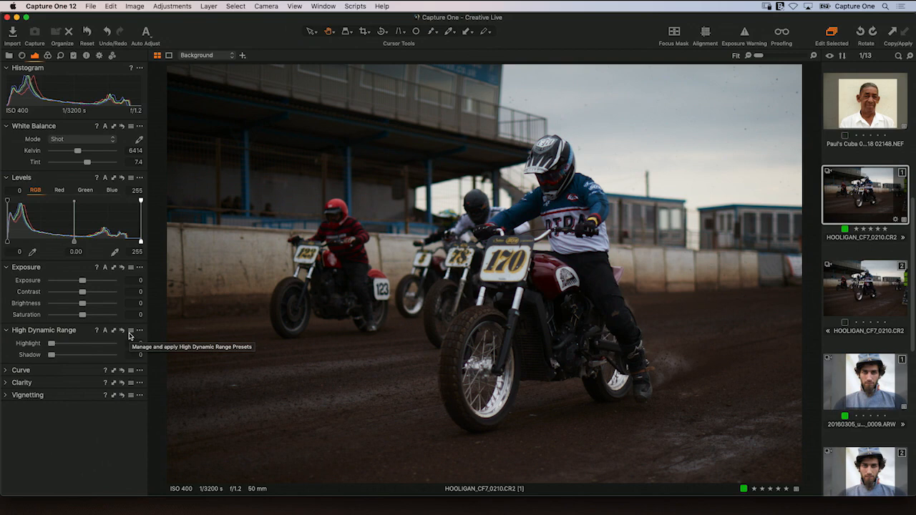
# - Set Exposure to 0.2 and Shadow to 18 on the race photo, and apply auto Levels
pyautogui.moveTo(82, 280); pyautogui.dragTo(85, 281)
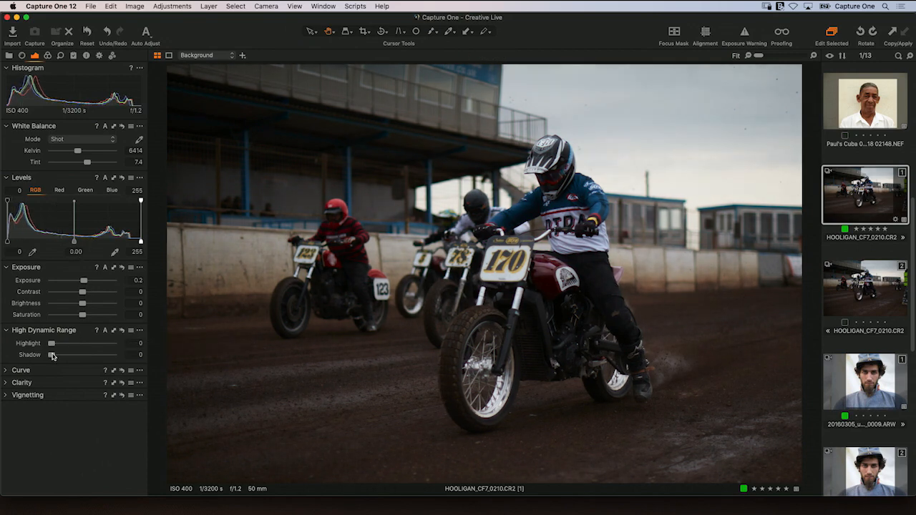
pyautogui.moveTo(51, 355); pyautogui.dragTo(63, 355)
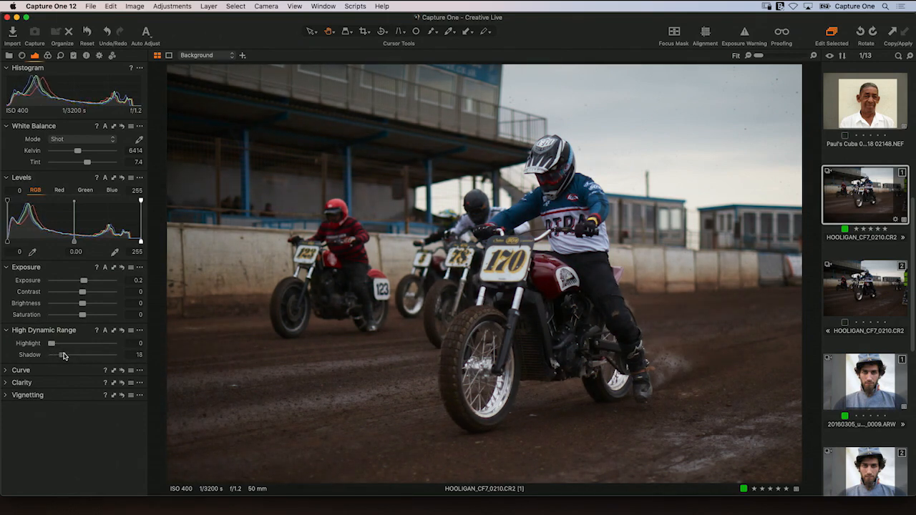
pyautogui.click(104, 179)
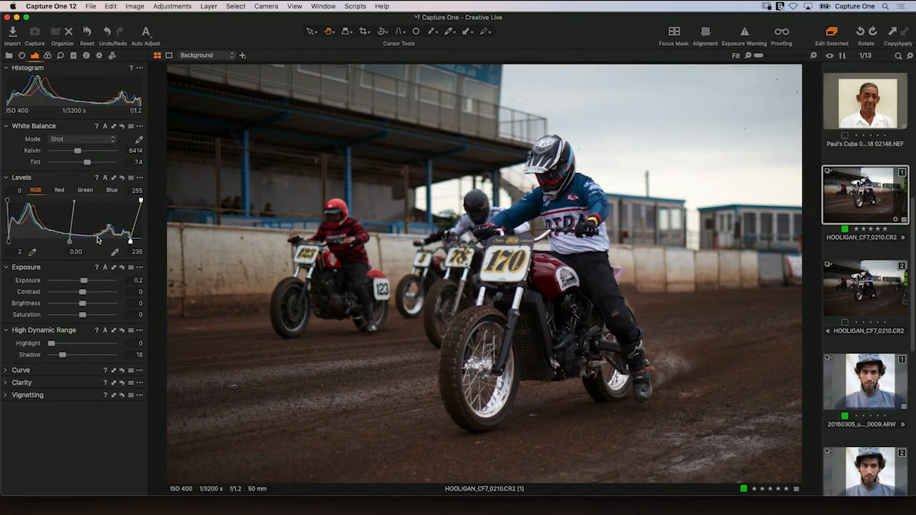
# - Check the race photo's clipping with Exposure Warning, and set High Dynamic Range Highlight to 13
pyautogui.click(744, 39)
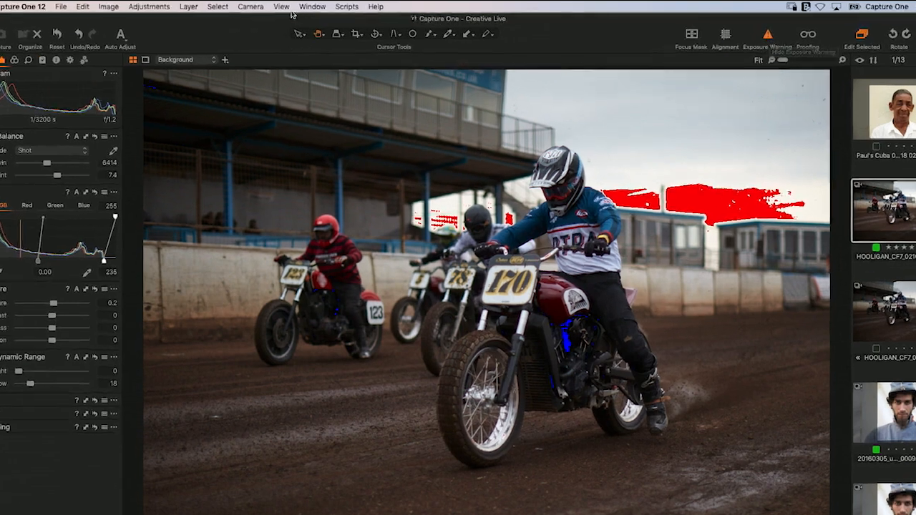
pyautogui.click(284, 8)
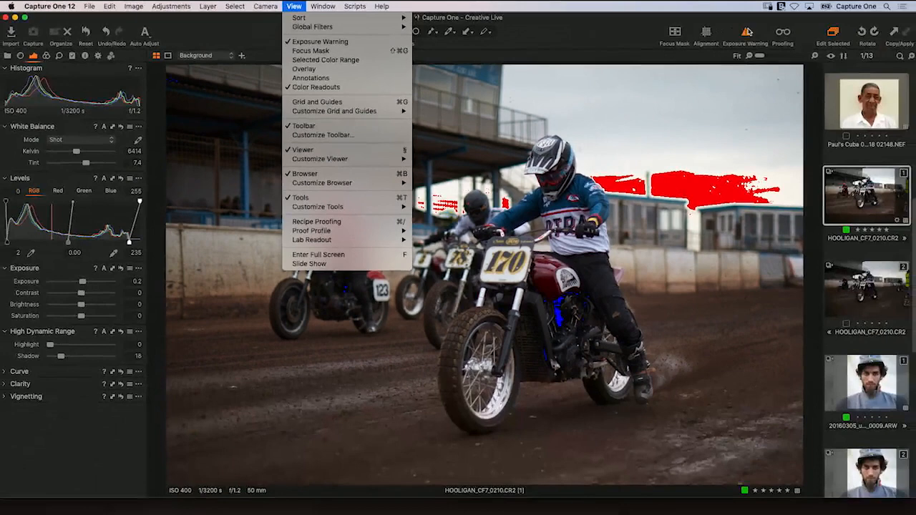
pyautogui.click(859, 62)
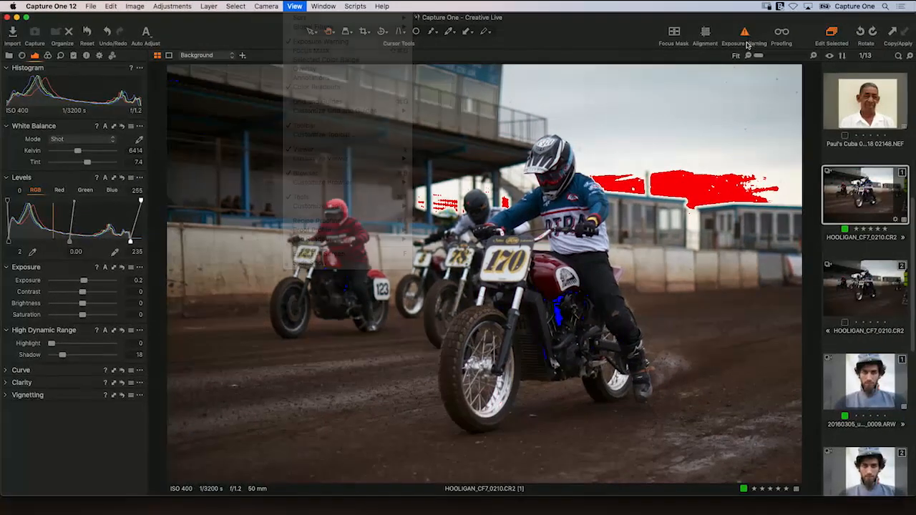
pyautogui.click(859, 63)
pyautogui.click(744, 34)
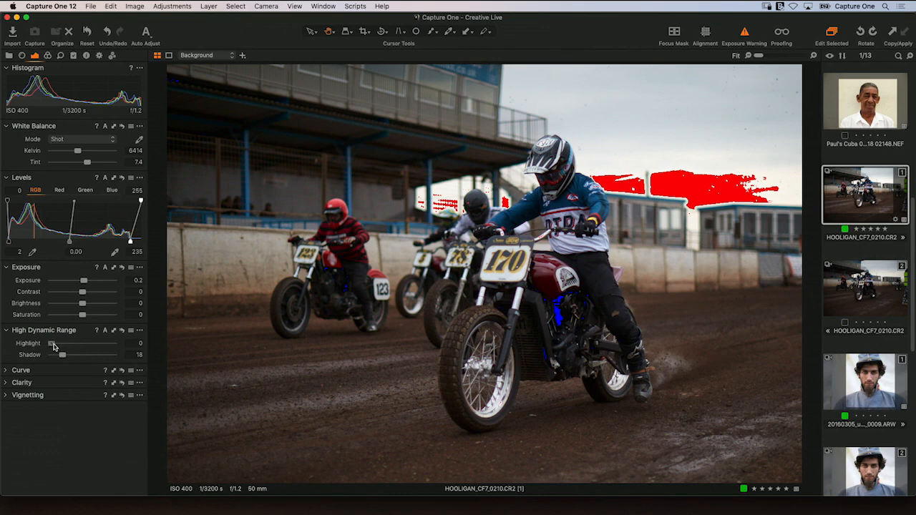
pyautogui.moveTo(54, 346); pyautogui.dragTo(61, 346)
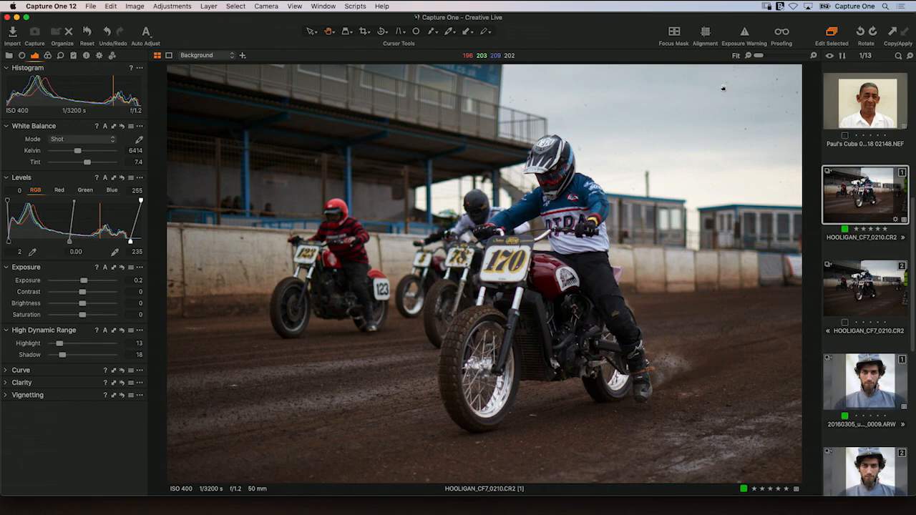
# - Inspect the lead motorcycle's engine at 100%, and compare the adjusted race photo with its temporarily reset version
pyautogui.click(550, 306)
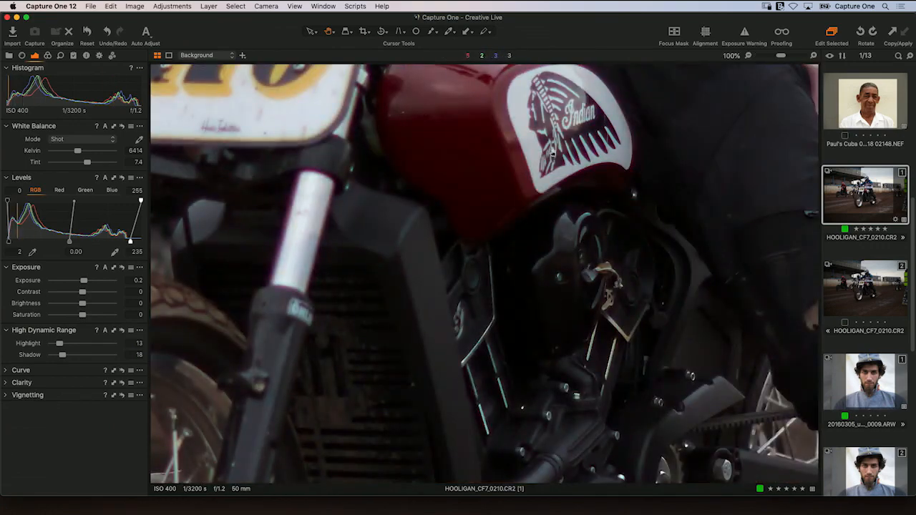
pyautogui.click(546, 322)
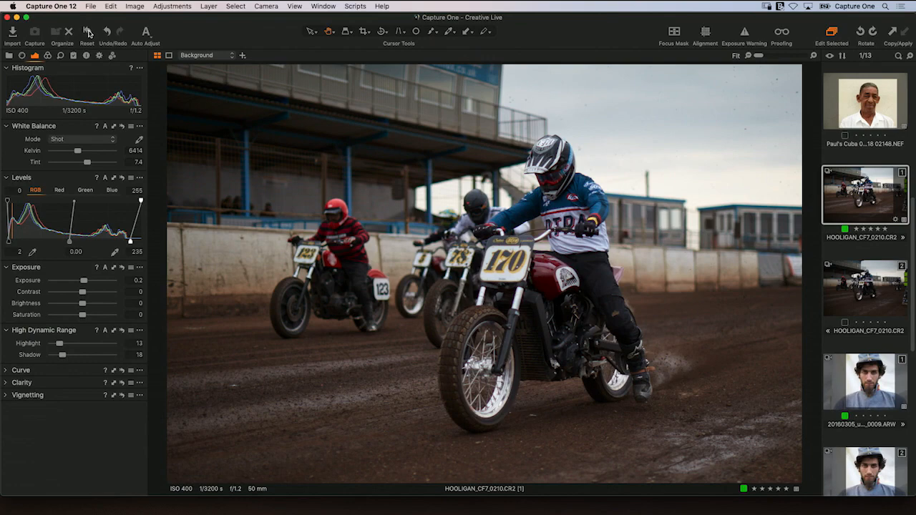
pyautogui.click(88, 32)
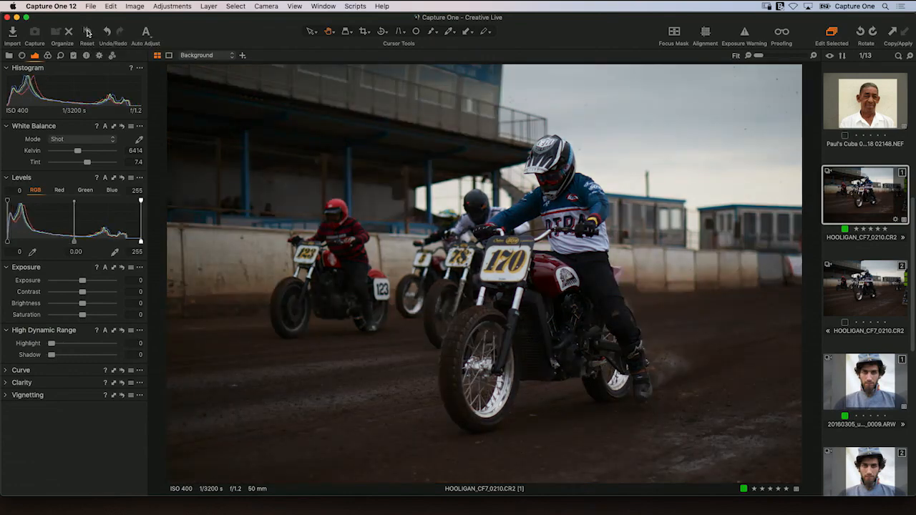
pyautogui.click(88, 32)
pyautogui.click(88, 33)
pyautogui.click(88, 32)
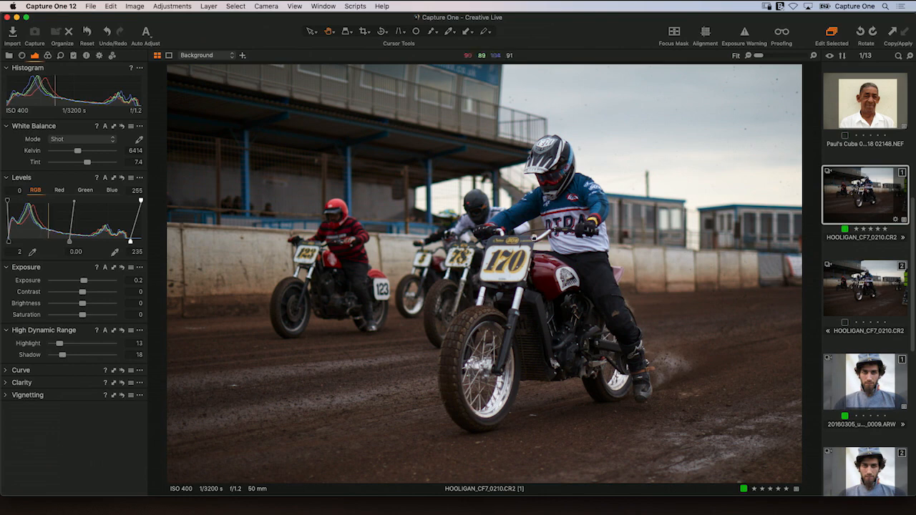
# - Open the hillside town photo Sicilien day#2_131.ARW and apply auto Levels
pyautogui.scroll(-5, 869, 192)
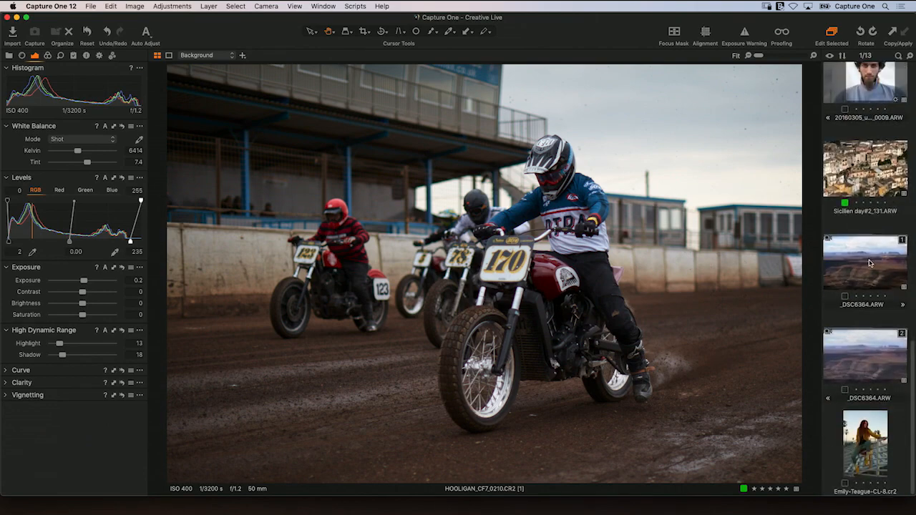
pyautogui.scroll(3, 870, 325)
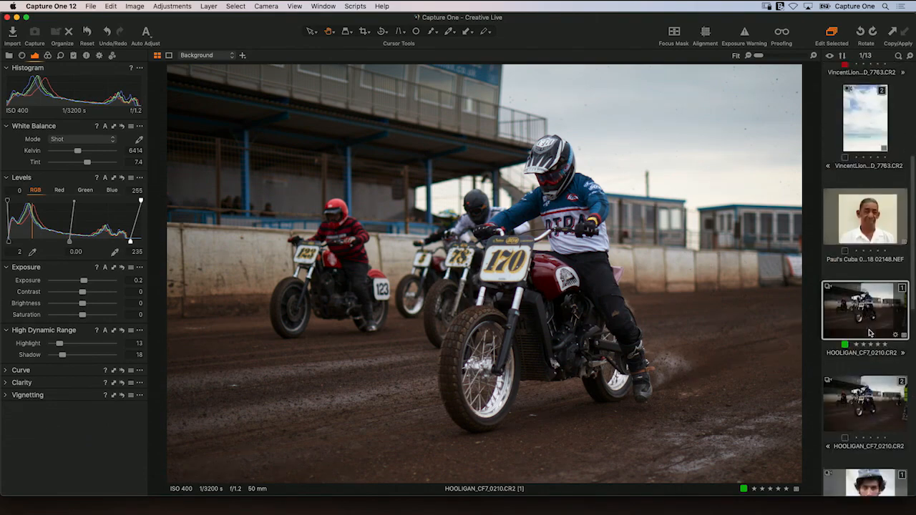
pyautogui.scroll(-6, 870, 325)
pyautogui.click(859, 255)
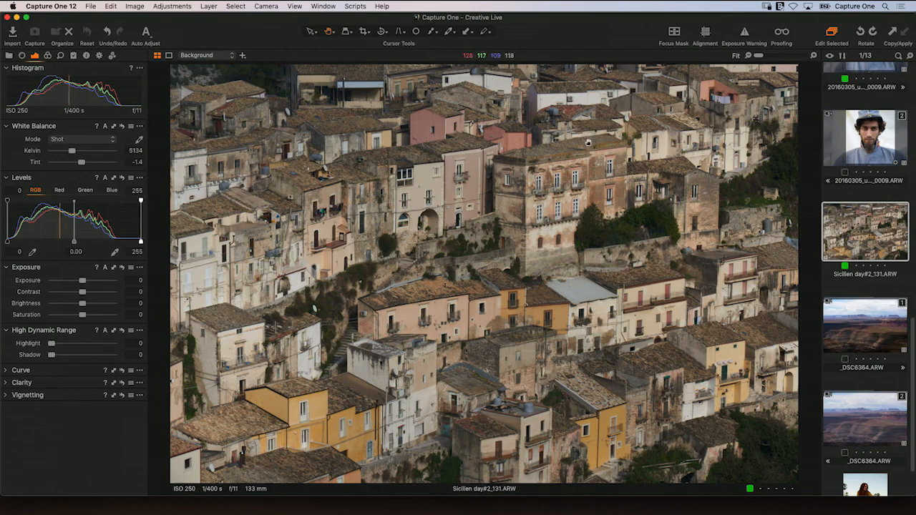
pyautogui.click(104, 178)
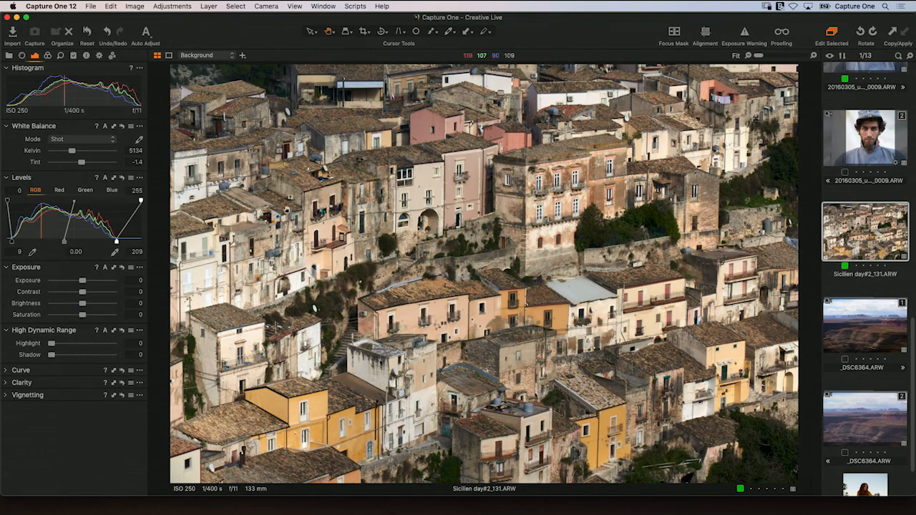
# - Open the second variant of _DSC6364.ARW, inspect the distant mesas at 100%, and return to the full view
pyautogui.click(12, 106)
pyautogui.click(848, 326)
pyautogui.click(852, 409)
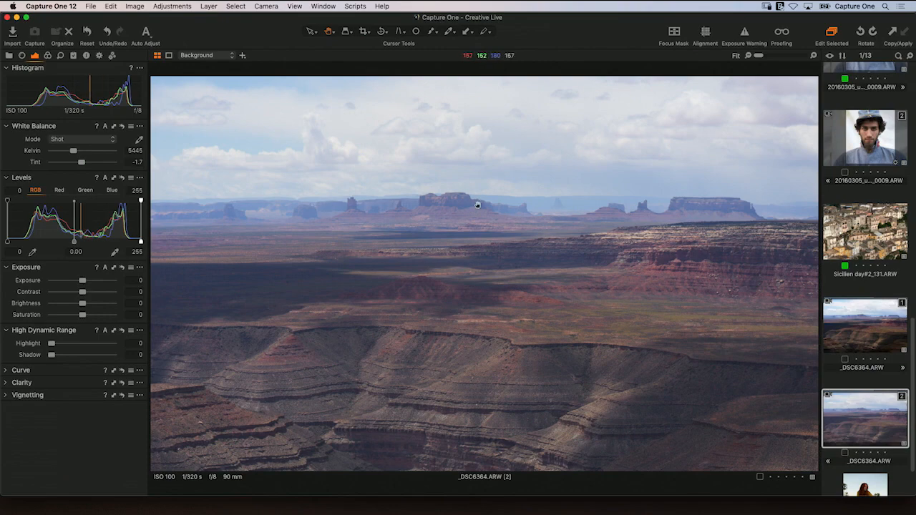
pyautogui.press('z')
pyautogui.moveTo(450, 253); pyautogui.dragTo(453, 279)
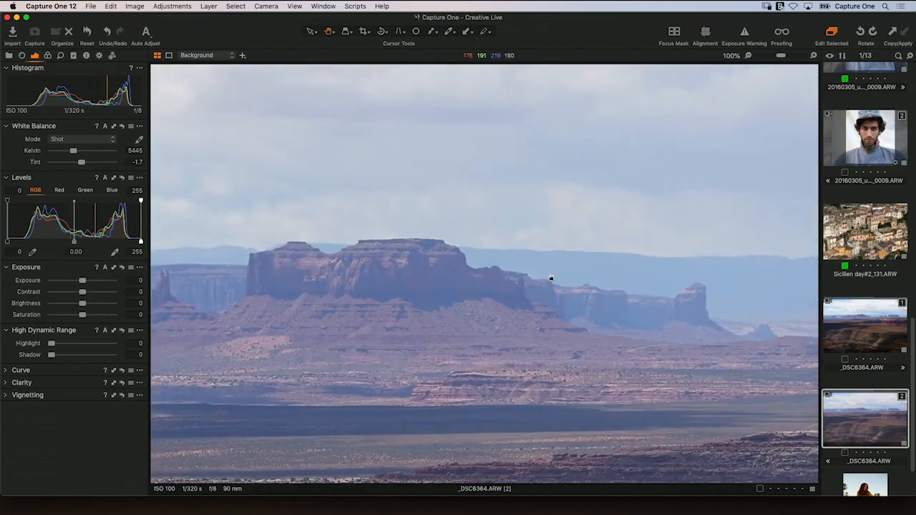
pyautogui.click(565, 273)
pyautogui.press('super+0')
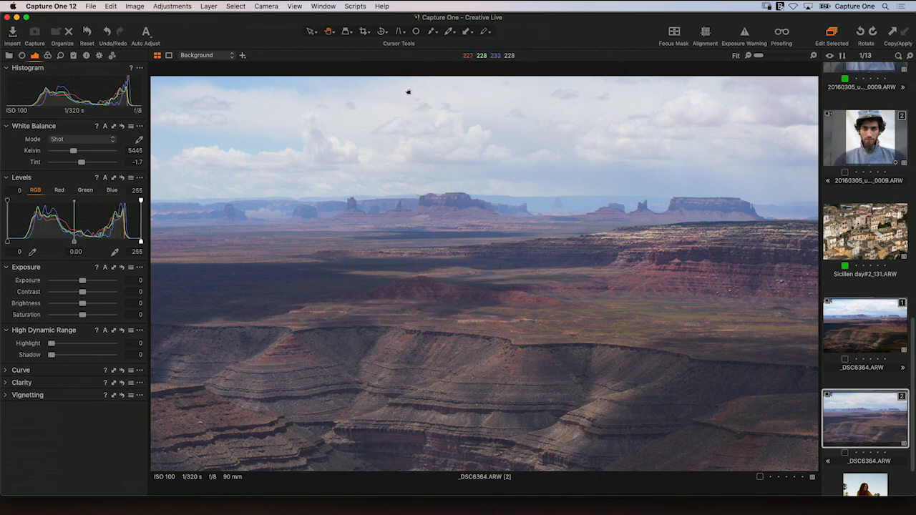
# - Reset the canyon landscape's crop and straighten the photo along its distant horizon
pyautogui.click(382, 33)
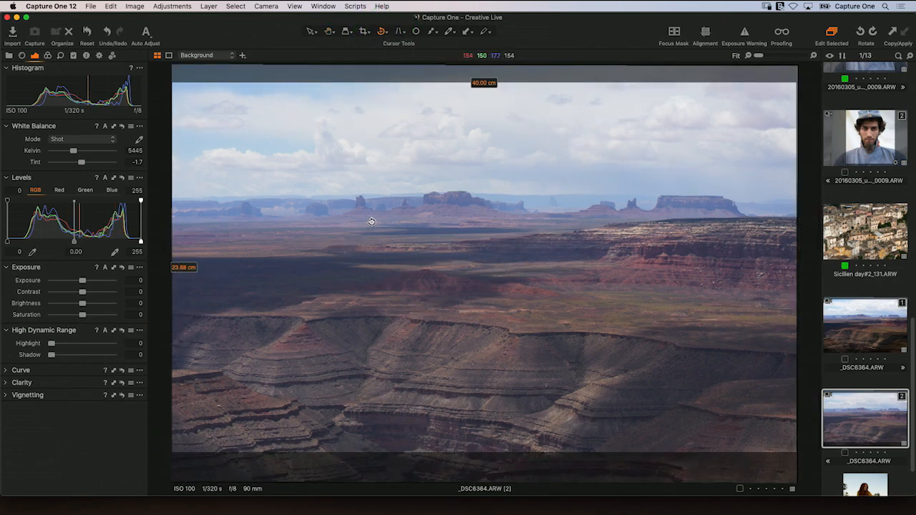
pyautogui.press('super+r')
pyautogui.click(382, 32)
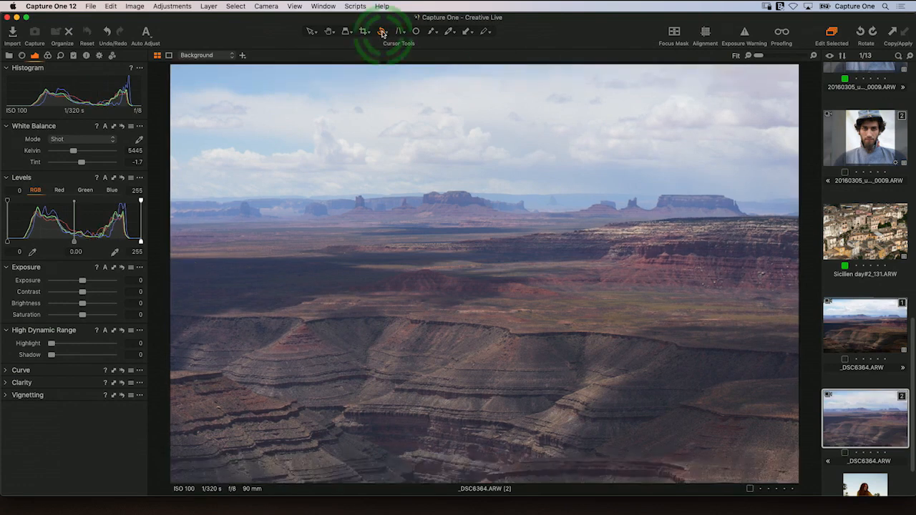
pyautogui.moveTo(196, 221); pyautogui.dragTo(785, 210)
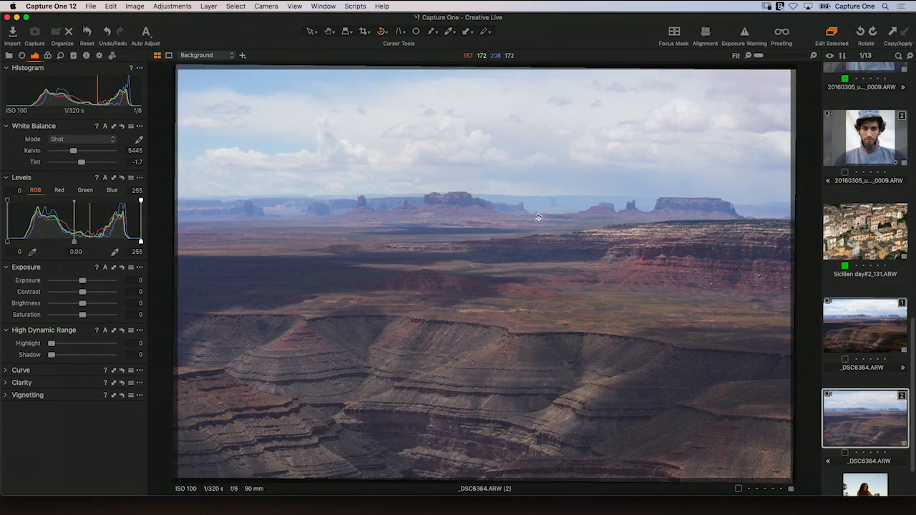
# - Crop strips off the upper and lower edges of the landscape, and show the proof margin around it
pyautogui.press('c')
pyautogui.moveTo(426, 74)
pyautogui.mouseDown()
pyautogui.moveTo(425, 96)
pyautogui.moveTo(425, 88)
pyautogui.mouseUp()
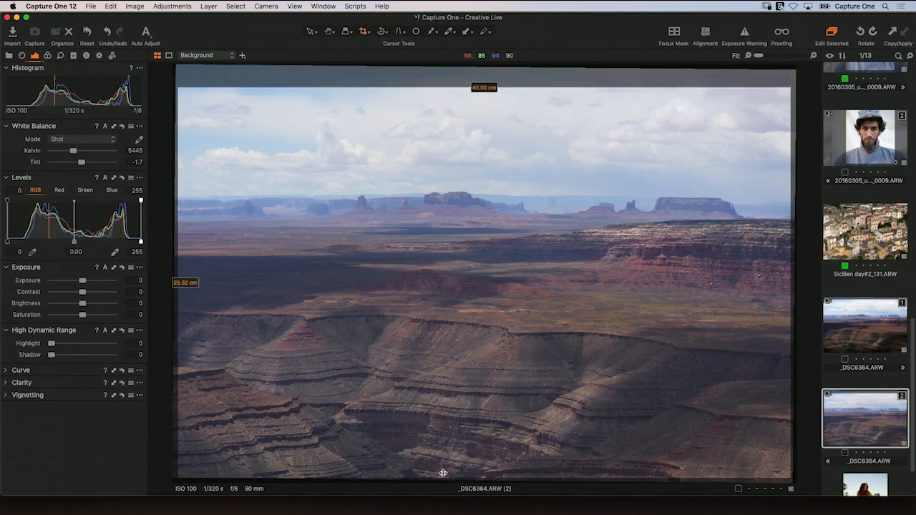
pyautogui.moveTo(441, 476); pyautogui.dragTo(436, 450)
pyautogui.press('h')
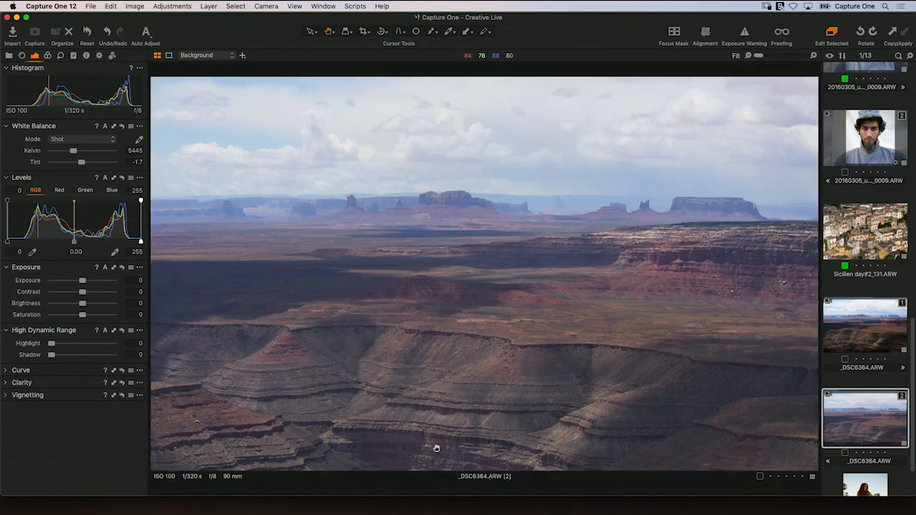
pyautogui.click(168, 57)
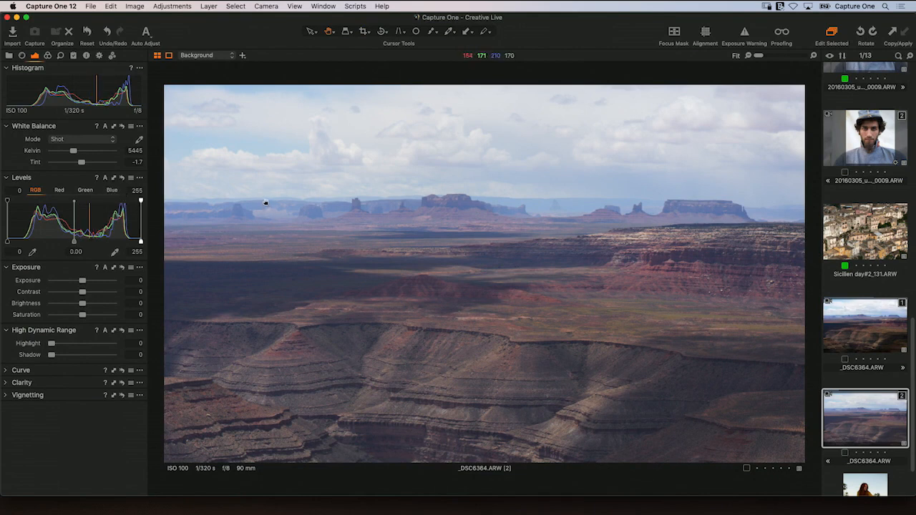
# - Try a White Balance Kelvin value of 6910 on the landscape, and reset the White Balance
pyautogui.moveTo(74, 151); pyautogui.dragTo(80, 153)
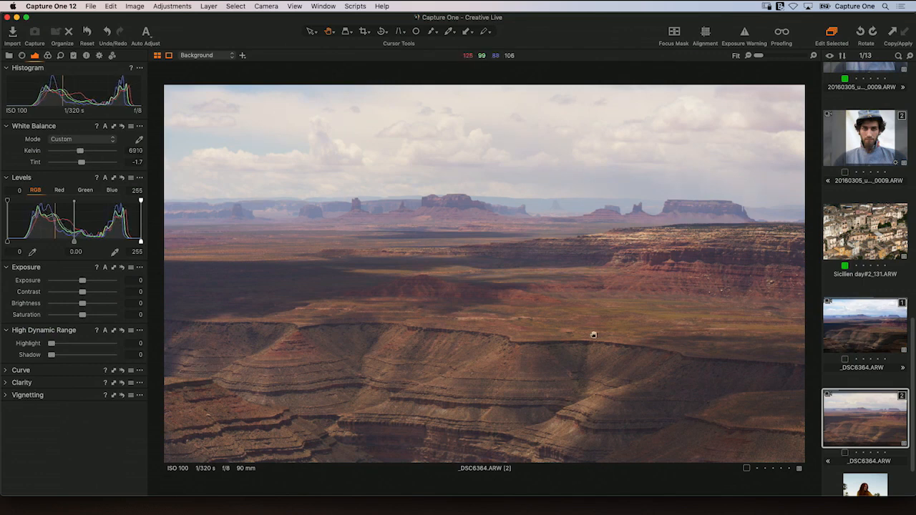
pyautogui.click(122, 126)
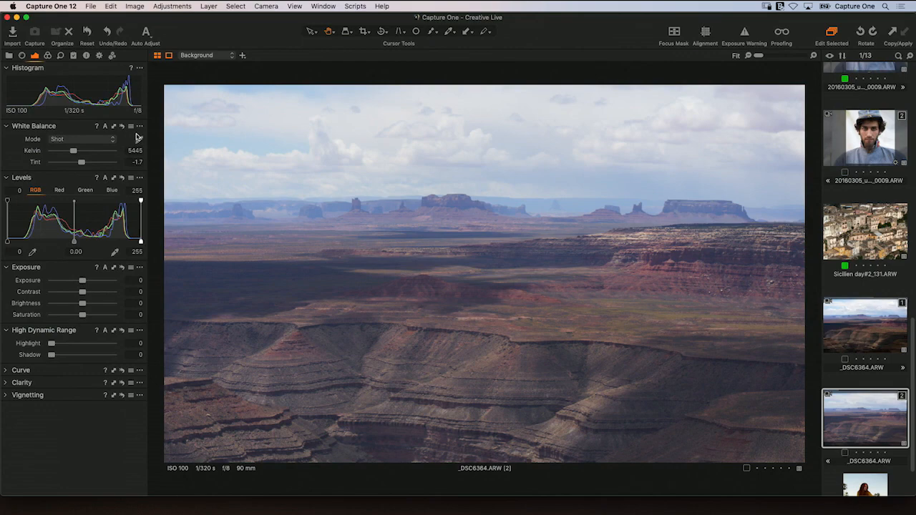
# - Try Red, Green, and Blue Channels as the Levels Channel Mode in the Exposure preferences, and return it to RGB Channel
pyautogui.click(62, 4)
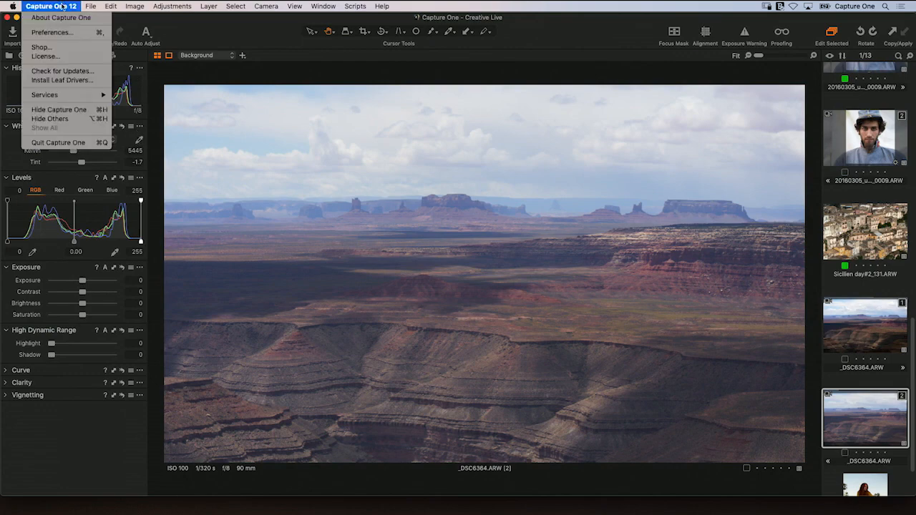
pyautogui.click(70, 33)
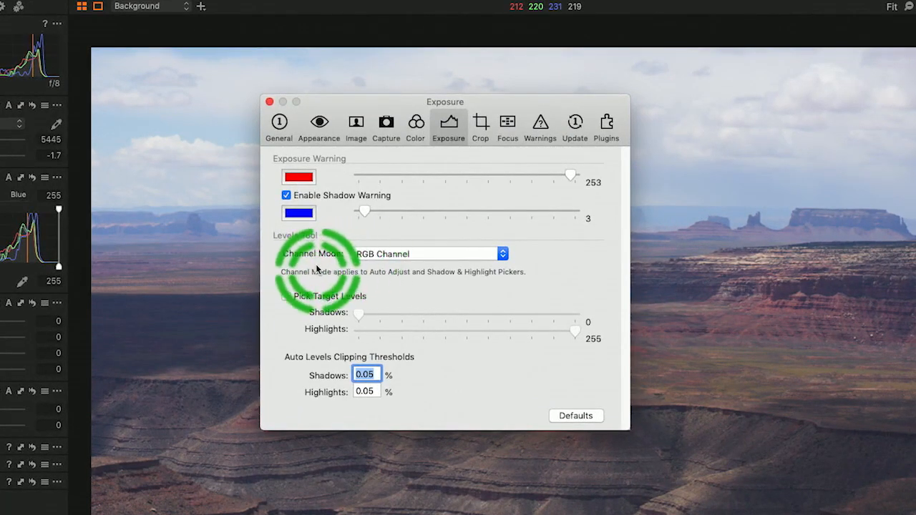
pyautogui.click(362, 254)
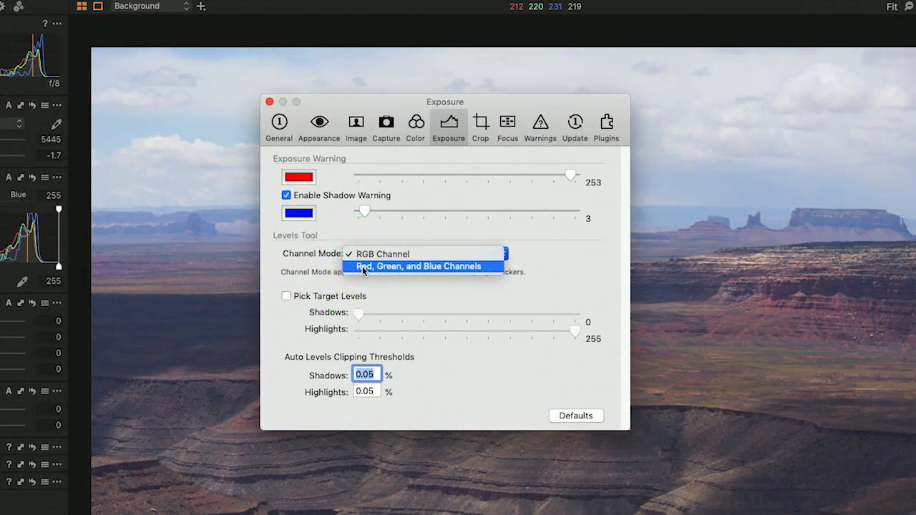
pyautogui.click(358, 248)
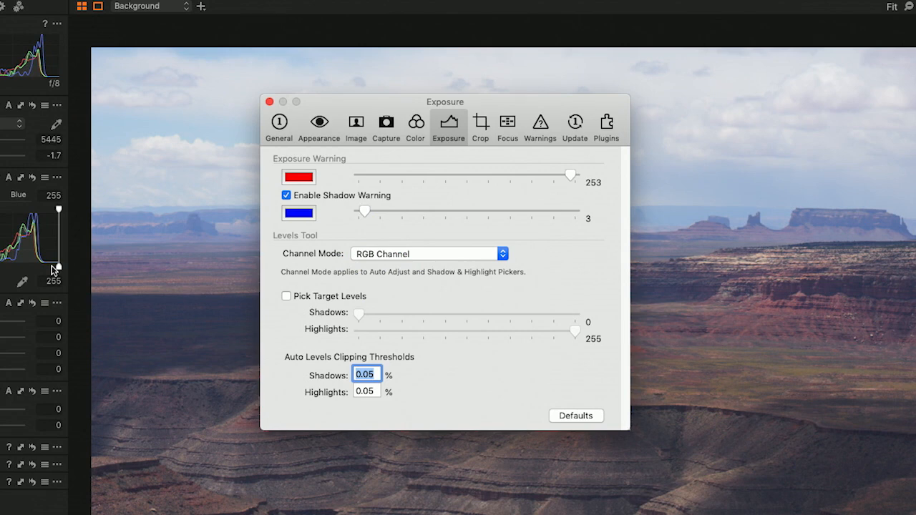
pyautogui.click(366, 254)
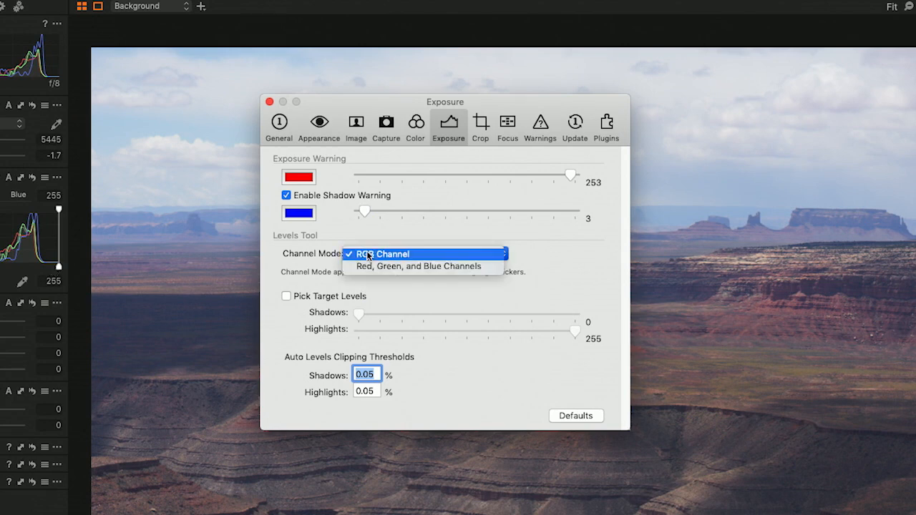
pyautogui.click(368, 266)
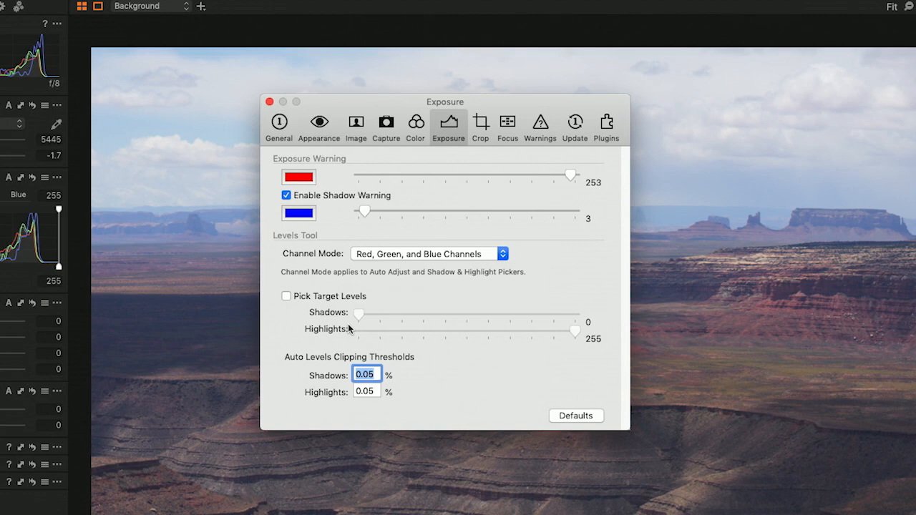
pyautogui.click(353, 254)
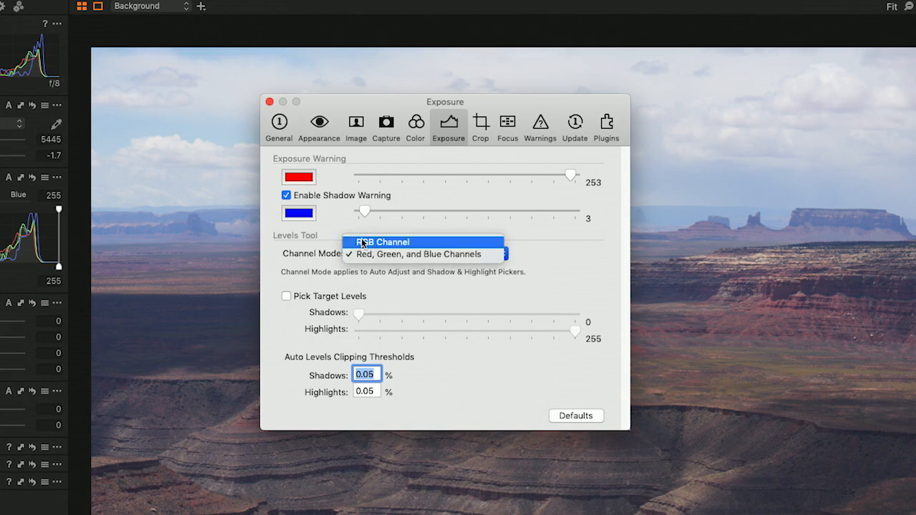
pyautogui.click(364, 238)
pyautogui.click(270, 101)
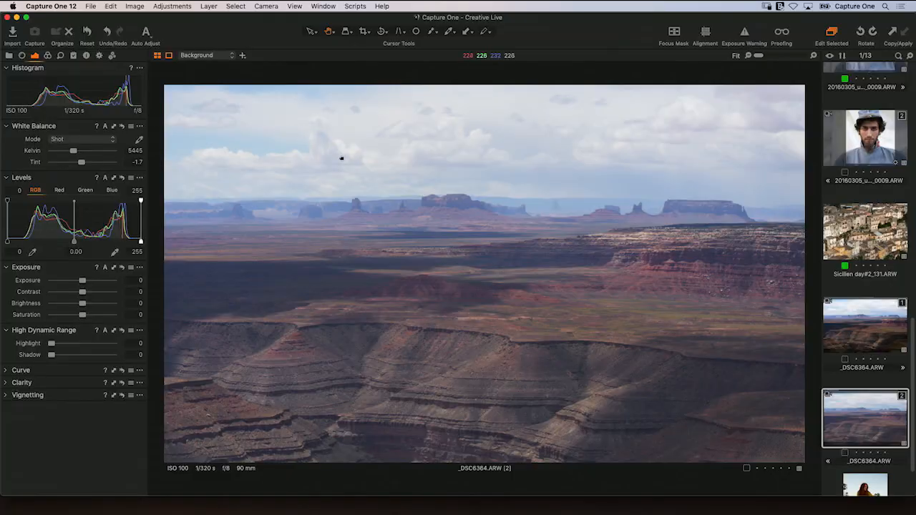
# - Clone the second variant of the _DSC6364.ARW landscape, and select the second variant again
pyautogui.click(134, 6)
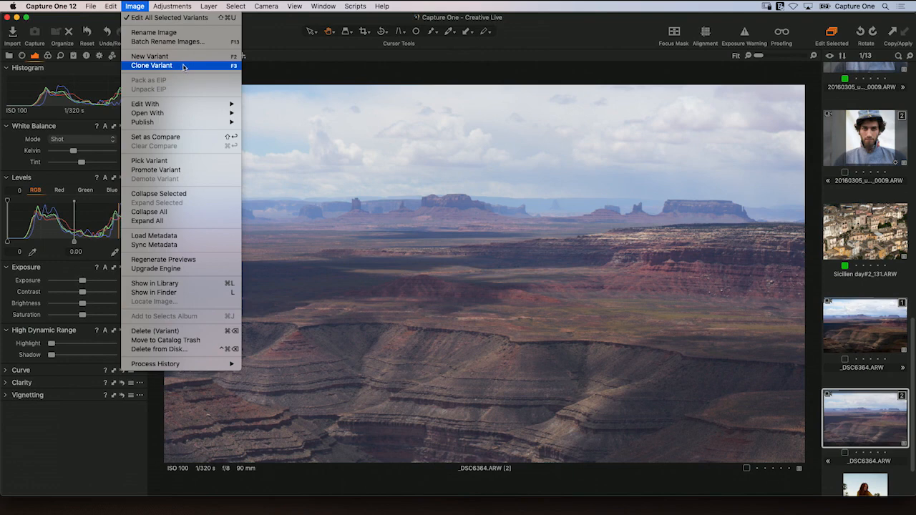
pyautogui.click(178, 66)
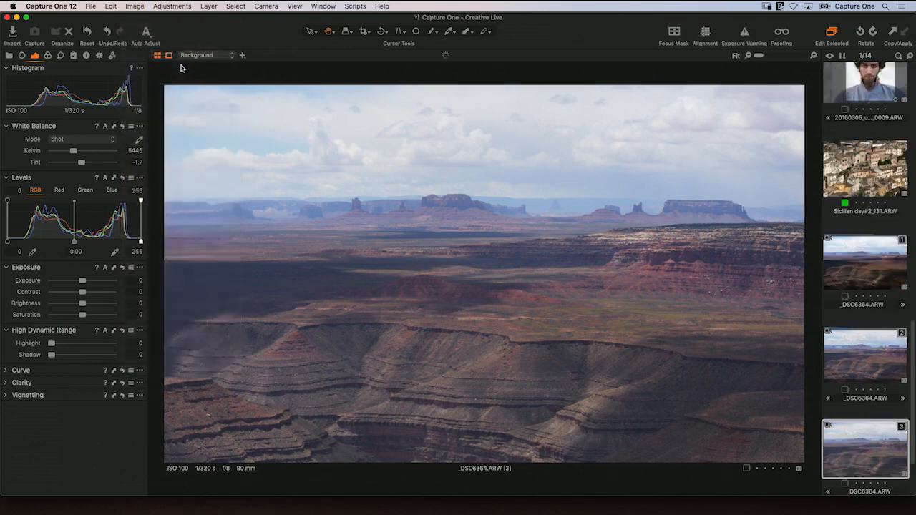
pyautogui.click(847, 352)
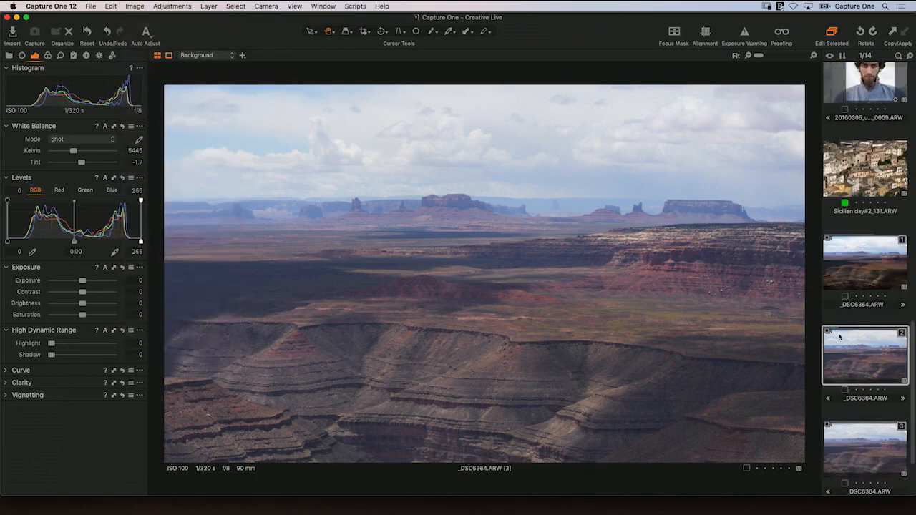
pyautogui.click(900, 334)
# - Check the Levels Channel Mode in the Exposure preferences, and auto adjust only the Levels of the second variant
pyautogui.click(69, 9)
pyautogui.click(68, 32)
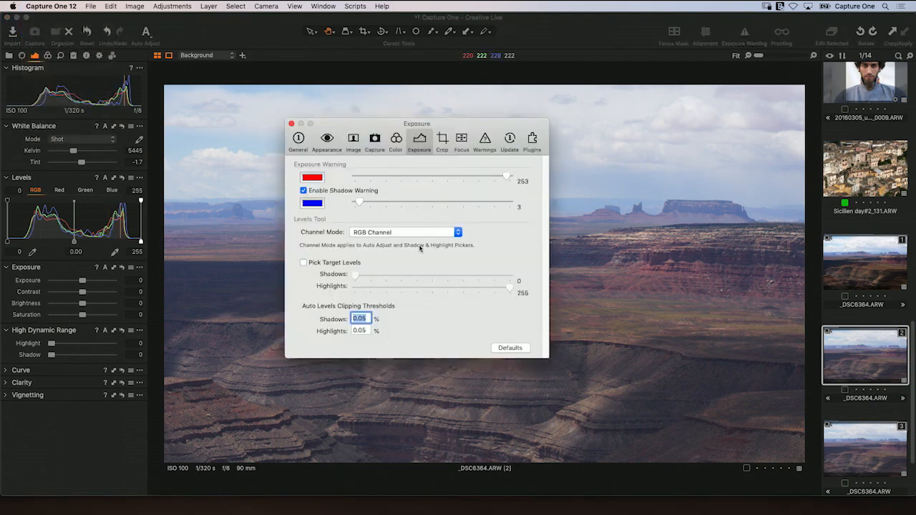
pyautogui.click(291, 124)
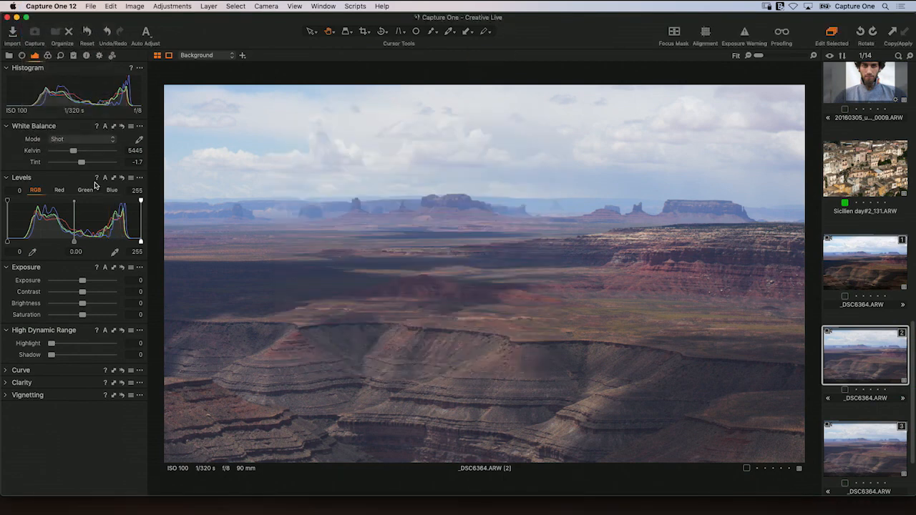
pyautogui.click(105, 178)
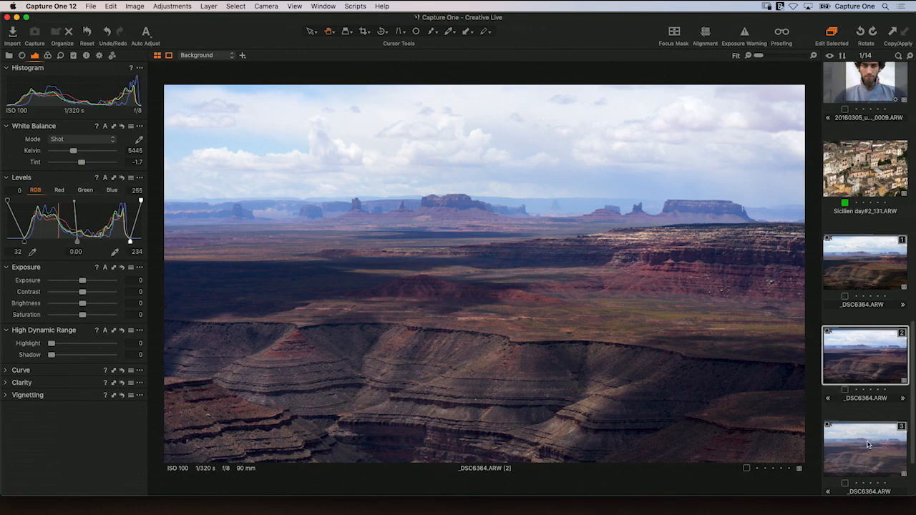
# - Set the Levels Channel Mode preference to Red, Green, and Blue Channels, and auto adjust the Levels of the third variant
pyautogui.click(868, 444)
pyautogui.click(76, 5)
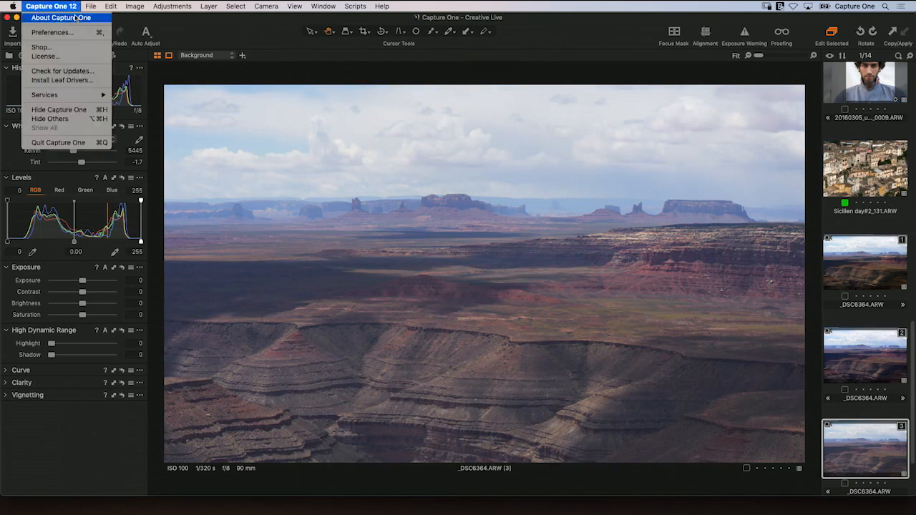
pyautogui.click(77, 33)
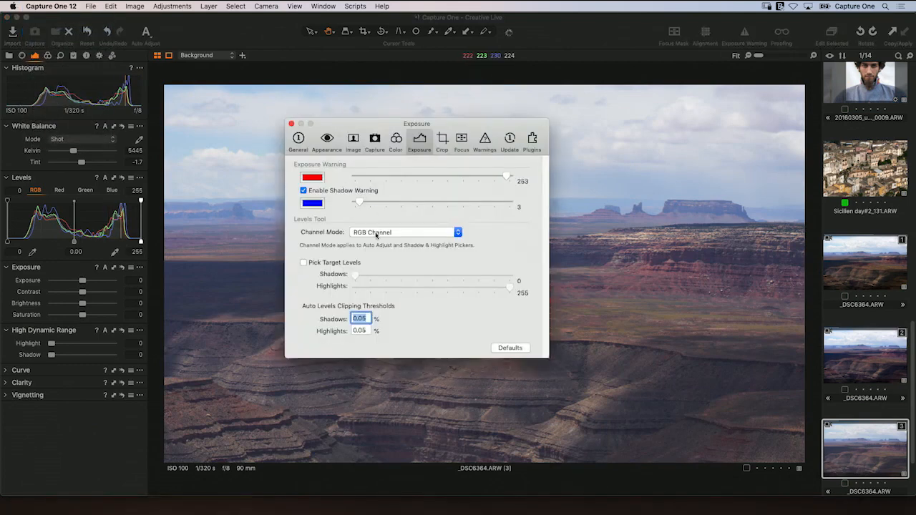
pyautogui.click(375, 235)
pyautogui.click(379, 244)
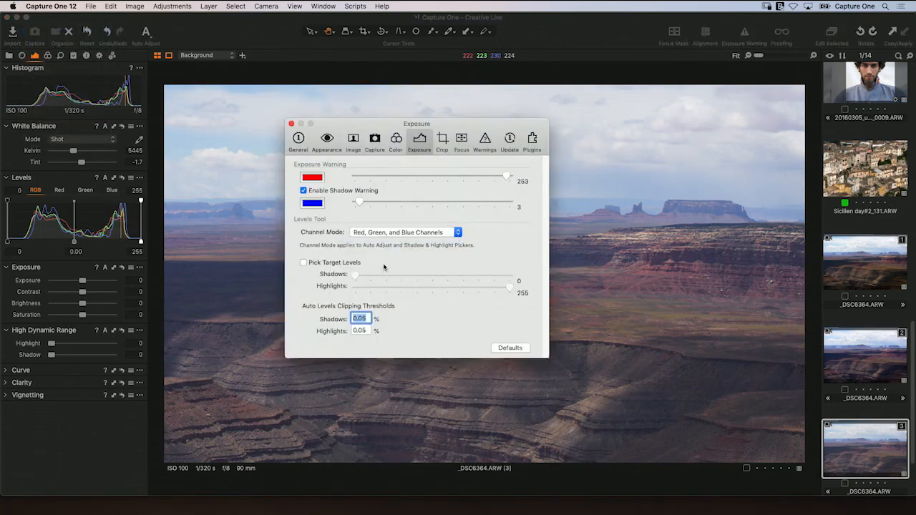
pyautogui.click(291, 123)
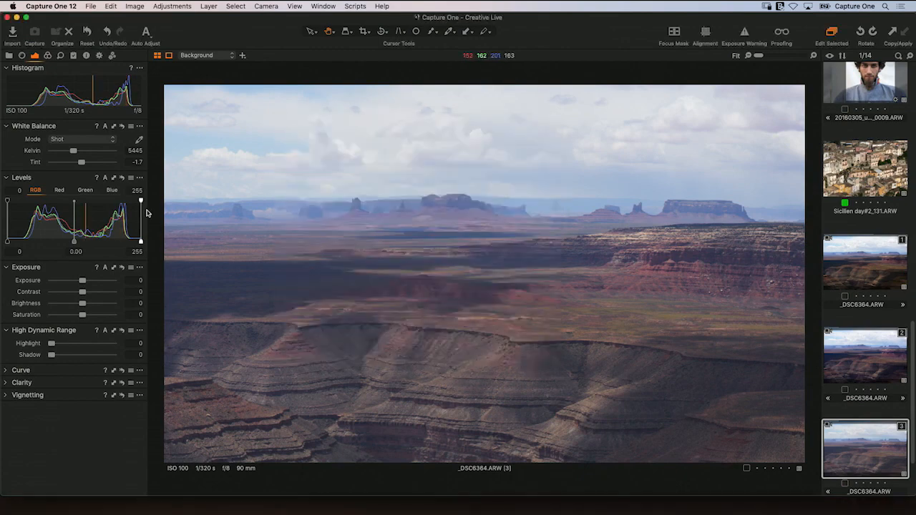
pyautogui.click(105, 178)
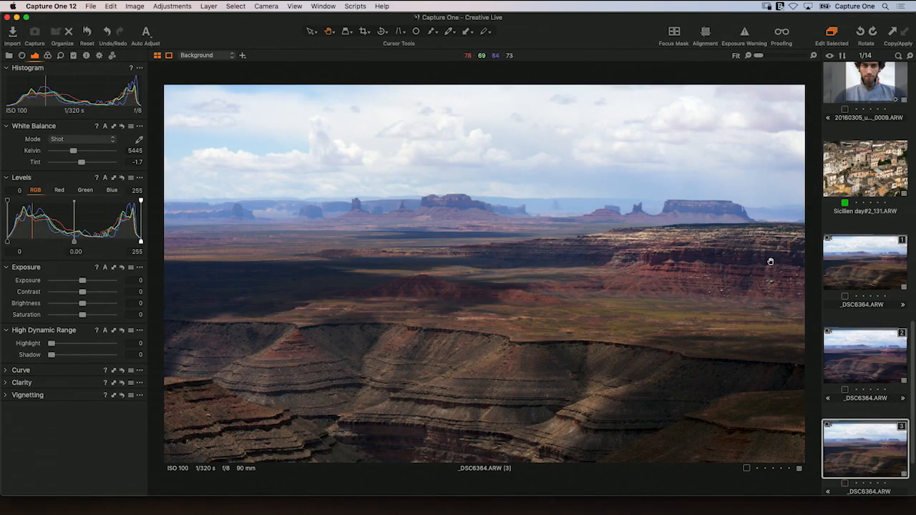
# - Display the second and third landscape variants side by side without the browser and tools, and turn off the proof margin
pyautogui.click(854, 353)
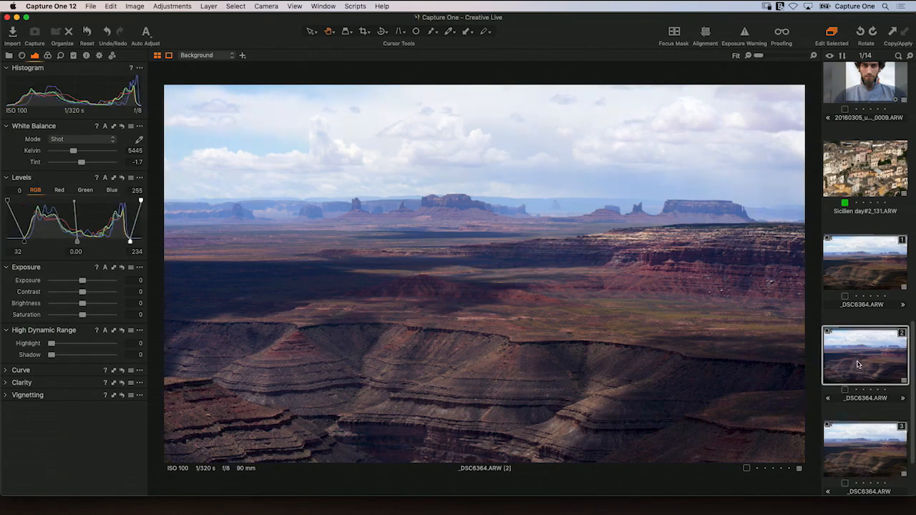
pyautogui.keyDown('super'); pyautogui.click(862, 443); pyautogui.keyUp('super')
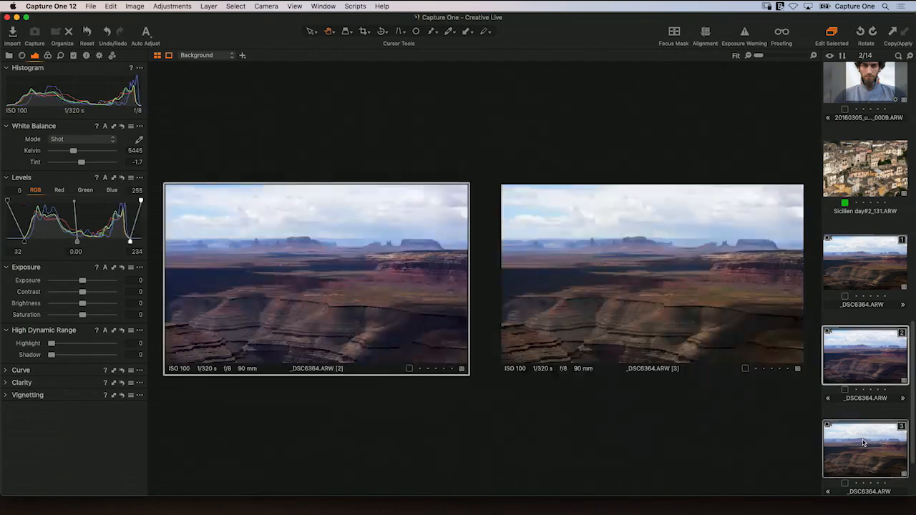
pyautogui.press('super+b')
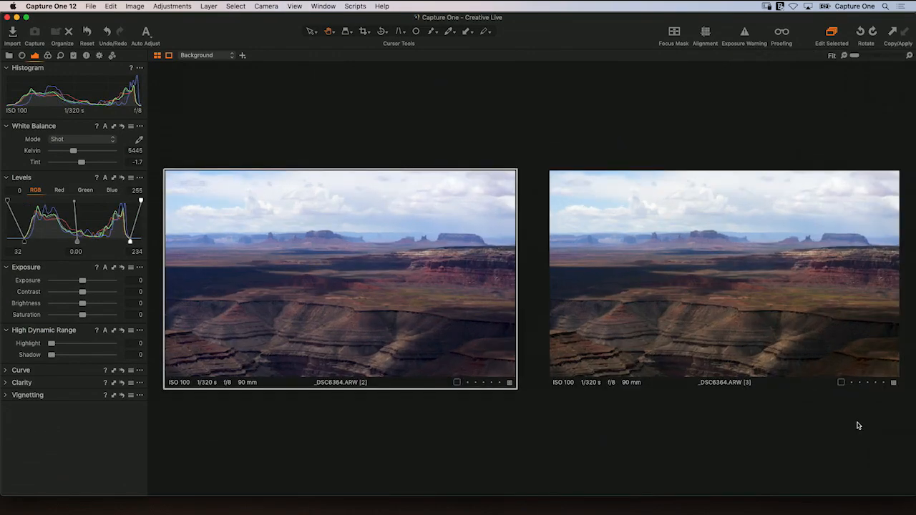
pyautogui.press('super+t')
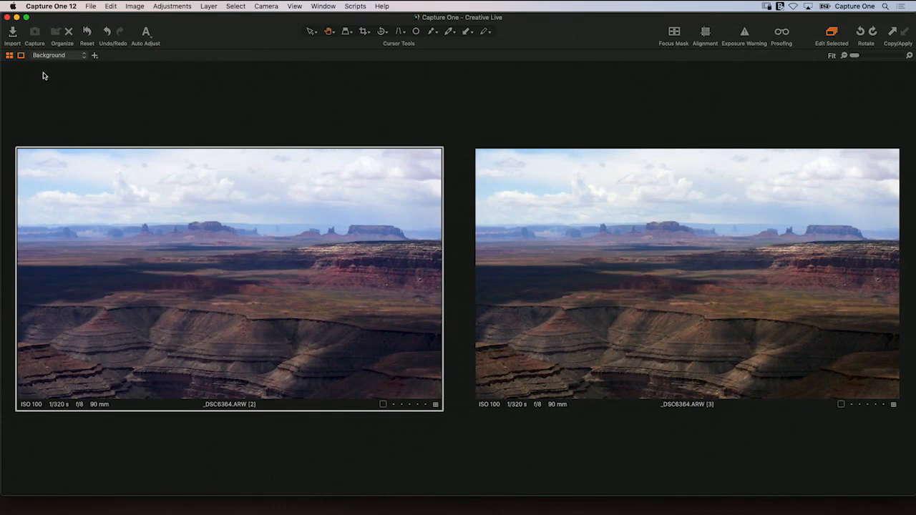
pyautogui.click(21, 56)
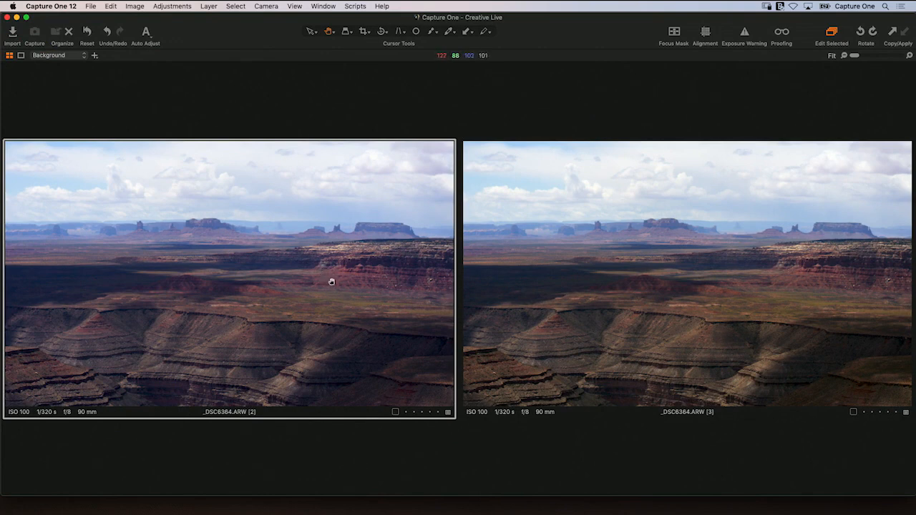
# - Compare the colors of the plain and canyon between the two variants, and bring back the tools and browser
pyautogui.click(611, 283)
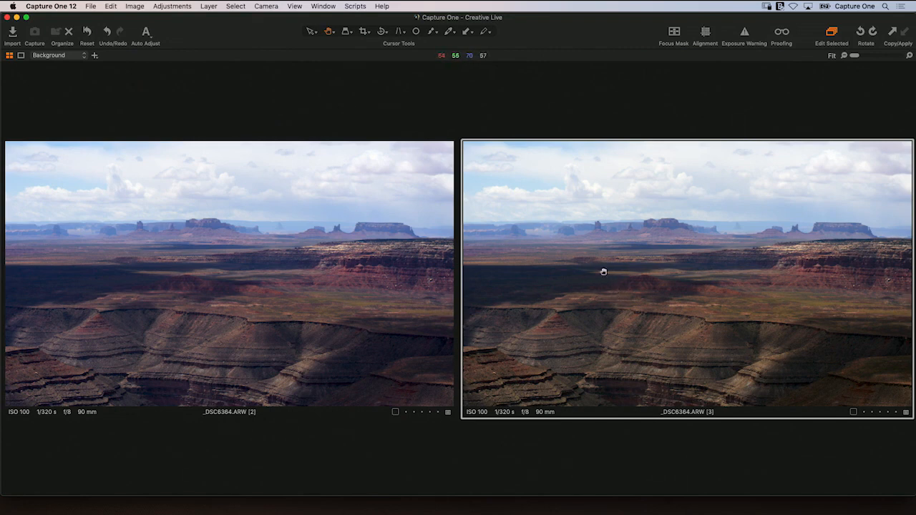
pyautogui.click(175, 326)
pyautogui.moveTo(174, 326)
pyautogui.mouseDown()
pyautogui.moveTo(195, 356)
pyautogui.moveTo(407, 372)
pyautogui.moveTo(587, 347)
pyautogui.moveTo(760, 288)
pyautogui.mouseUp()
pyautogui.press('super+alt+t')
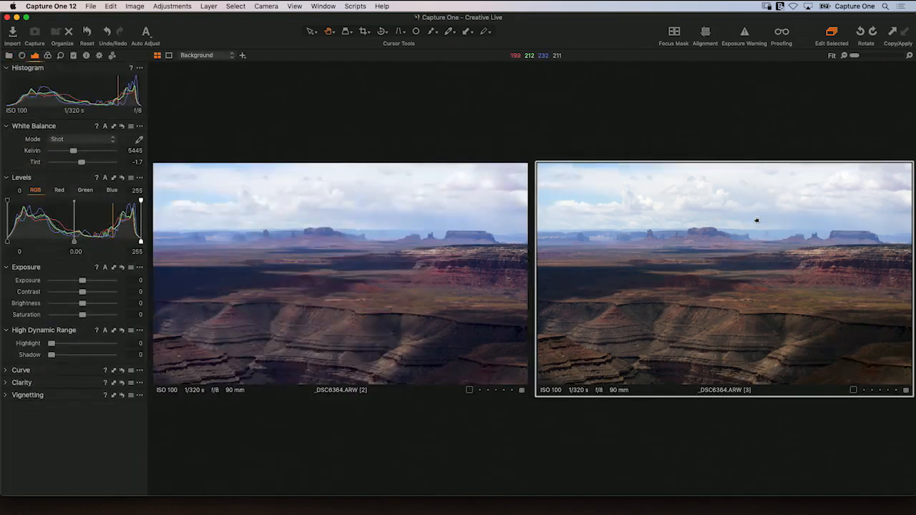
pyautogui.press('super+b')
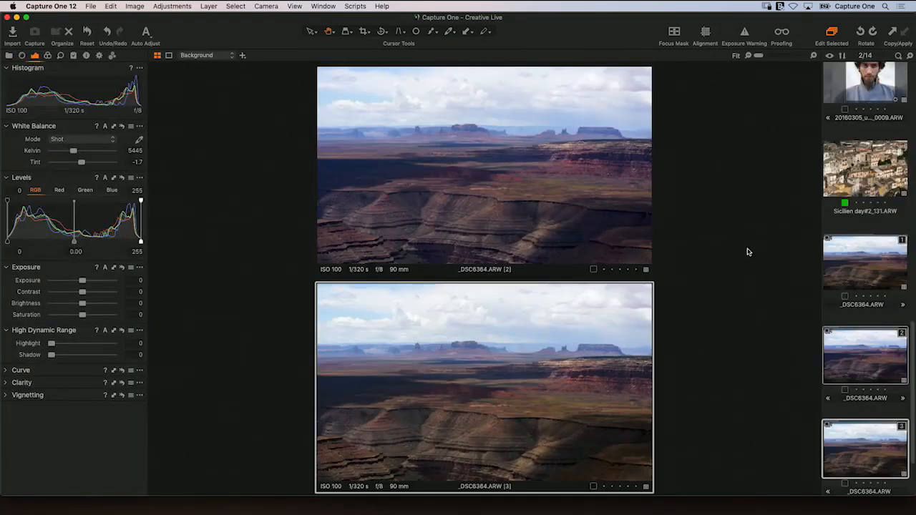
# - Examine the second variant's Red, Green and Blue Levels, and return to its combined RGB Levels
pyautogui.click(853, 329)
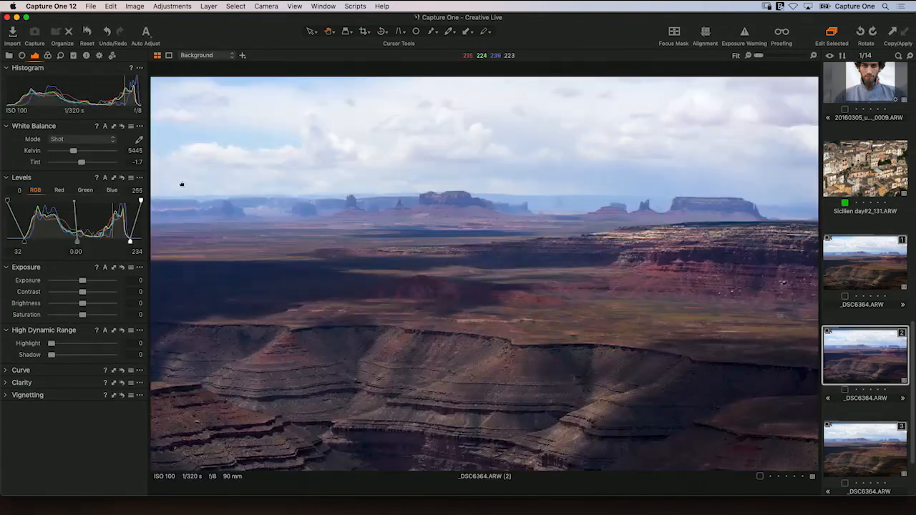
pyautogui.click(59, 189)
pyautogui.click(85, 190)
pyautogui.click(109, 191)
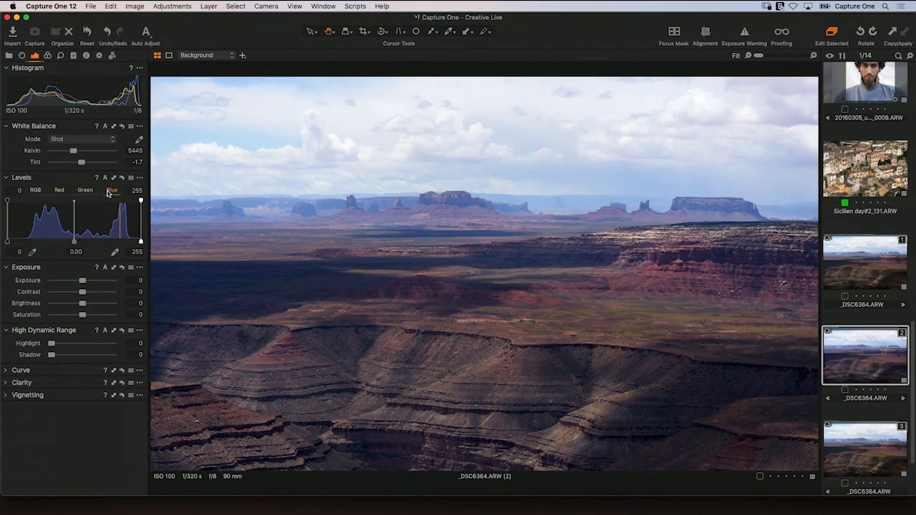
pyautogui.click(36, 191)
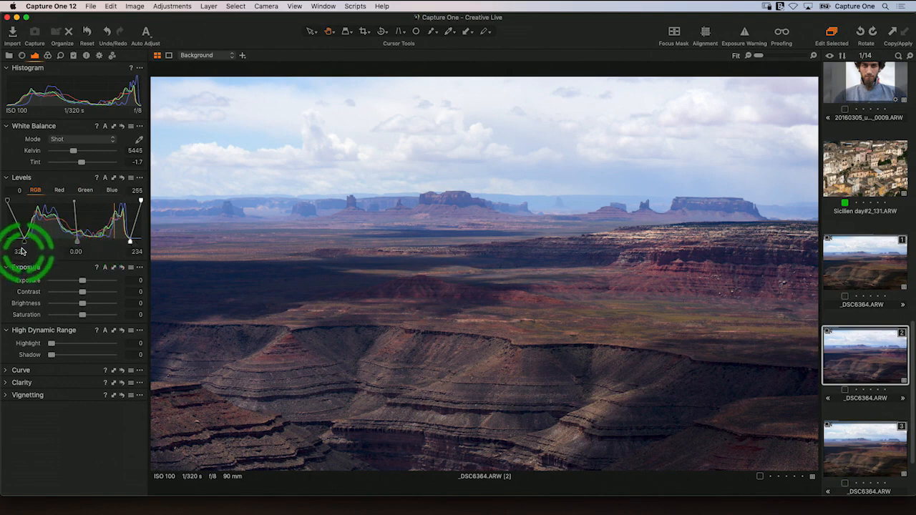
# - Open the third variant and compare the shadow and highlight points of its Red and Green Levels
pyautogui.click(880, 458)
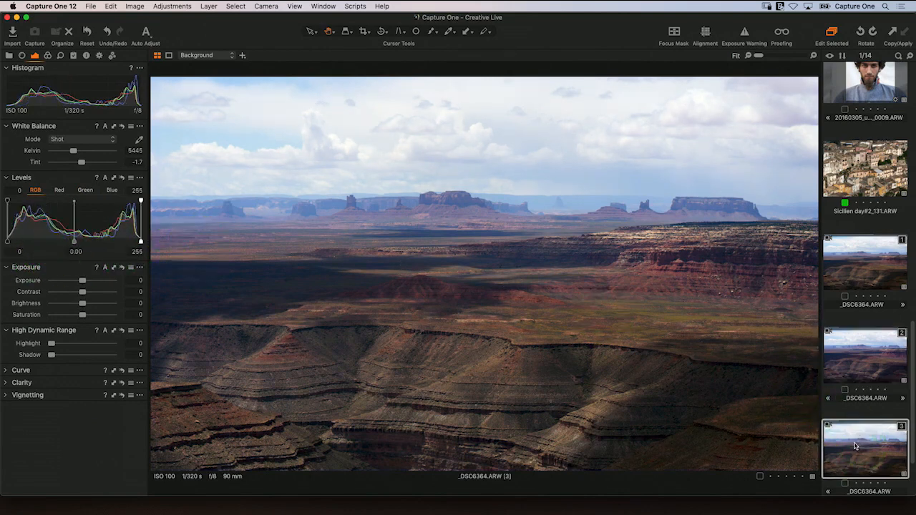
pyautogui.click(60, 191)
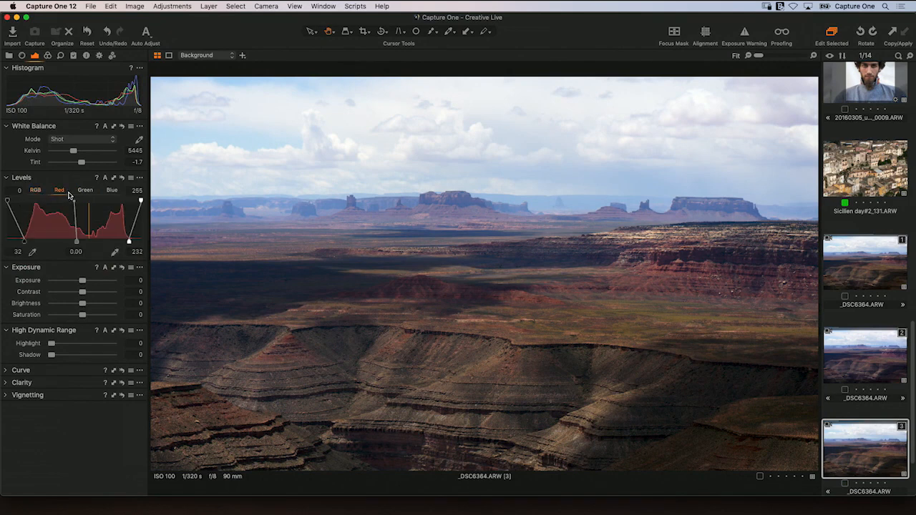
pyautogui.click(84, 191)
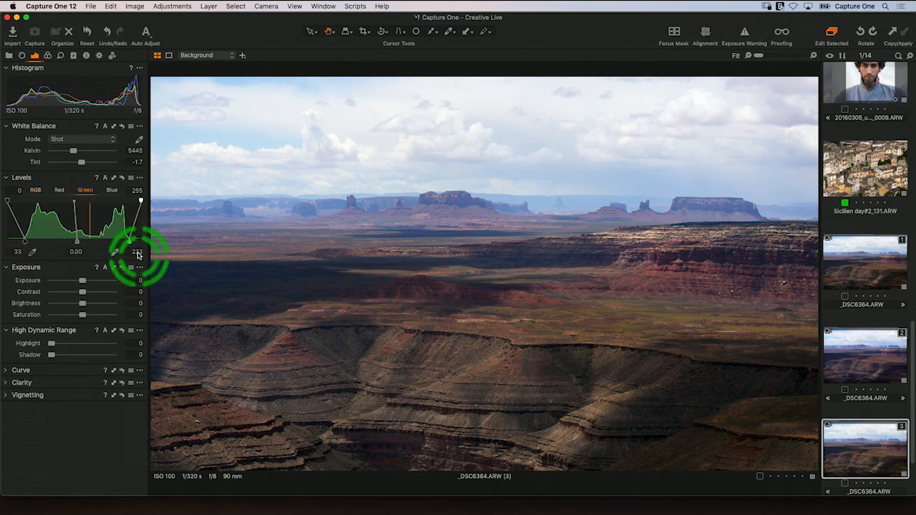
pyautogui.click(58, 191)
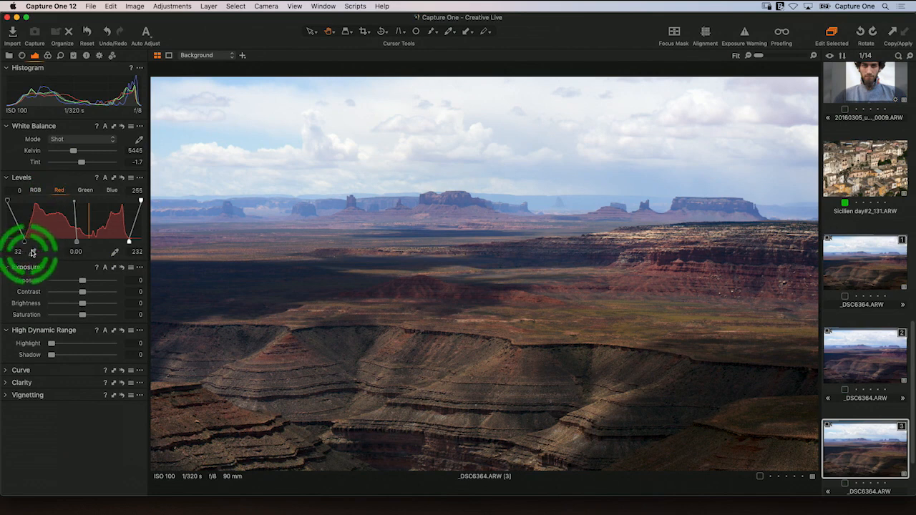
pyautogui.click(85, 191)
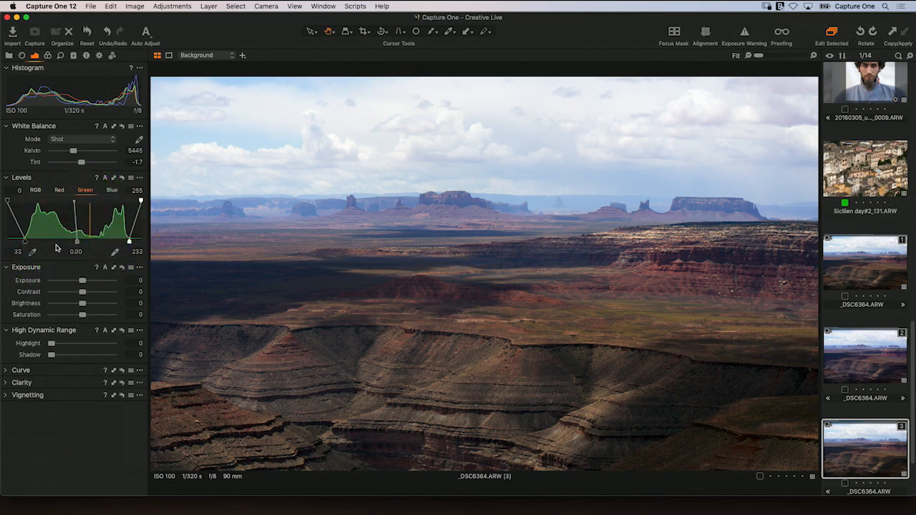
# - Examine the third landscape variant's Blue Levels and compare its colors with the second variant by switching repeatedly between them
pyautogui.click(112, 190)
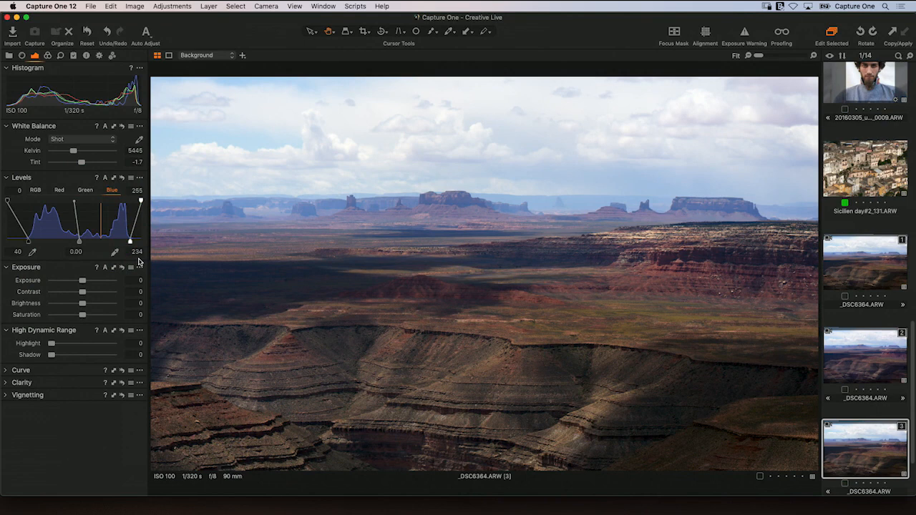
pyautogui.press('Up')
pyautogui.press('Down')
pyautogui.press('Up')
pyautogui.press('Down')
pyautogui.press('Up')
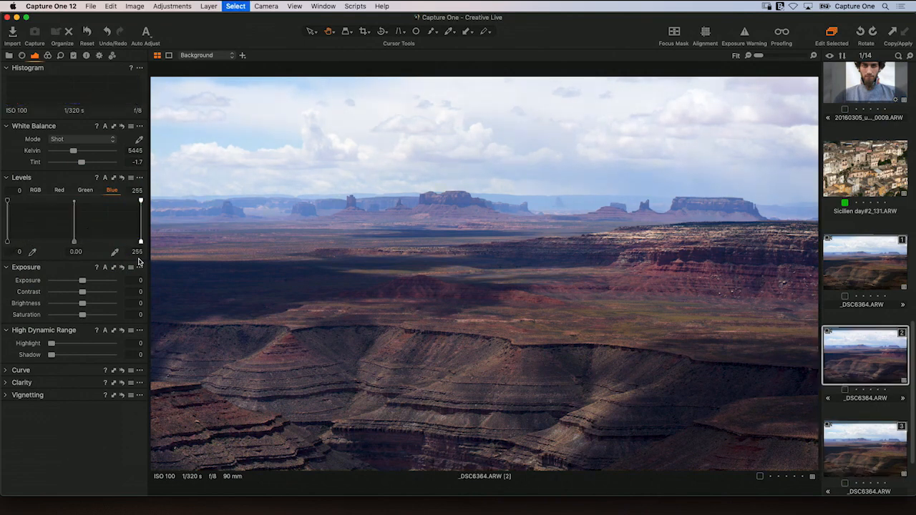
pyautogui.press('Down')
pyautogui.press('Up')
pyautogui.press('Down')
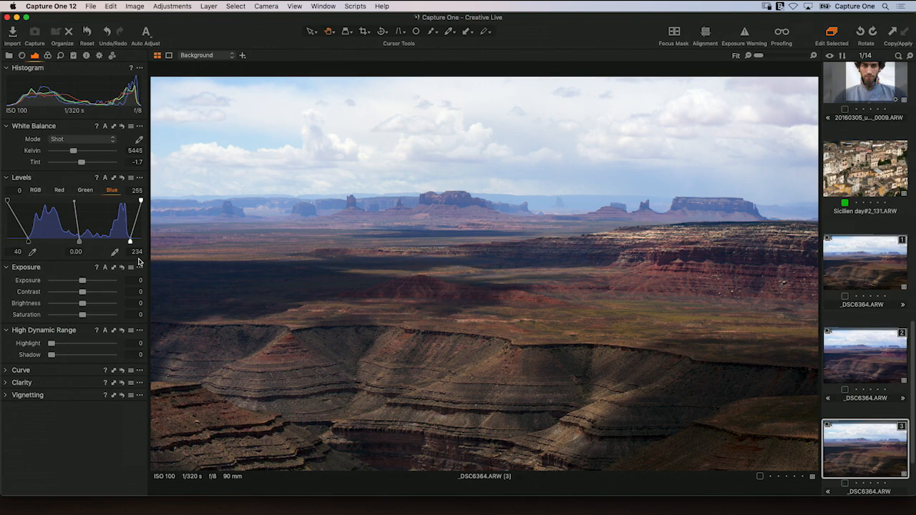
# - Set the Levels tool's Channel Mode preference to RGB Channel, close the preferences and return the Levels display to combined RGB
pyautogui.click(61, 6)
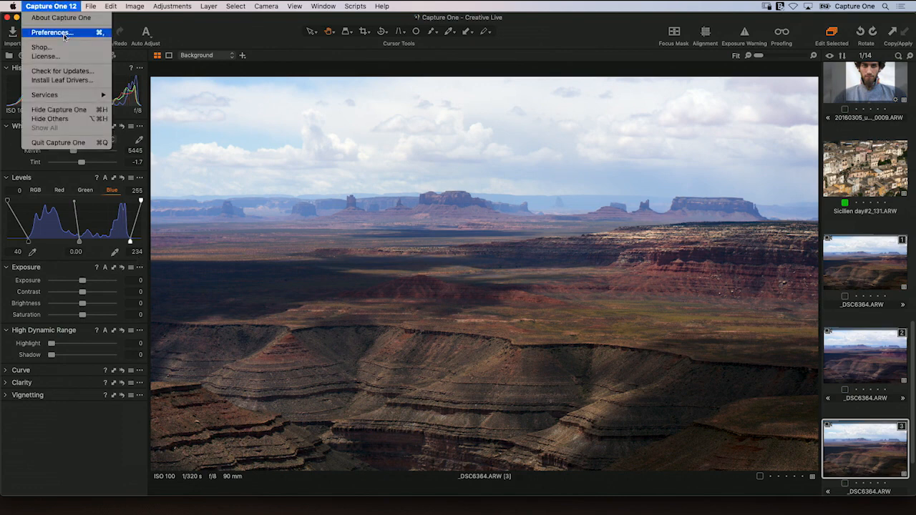
pyautogui.click(63, 34)
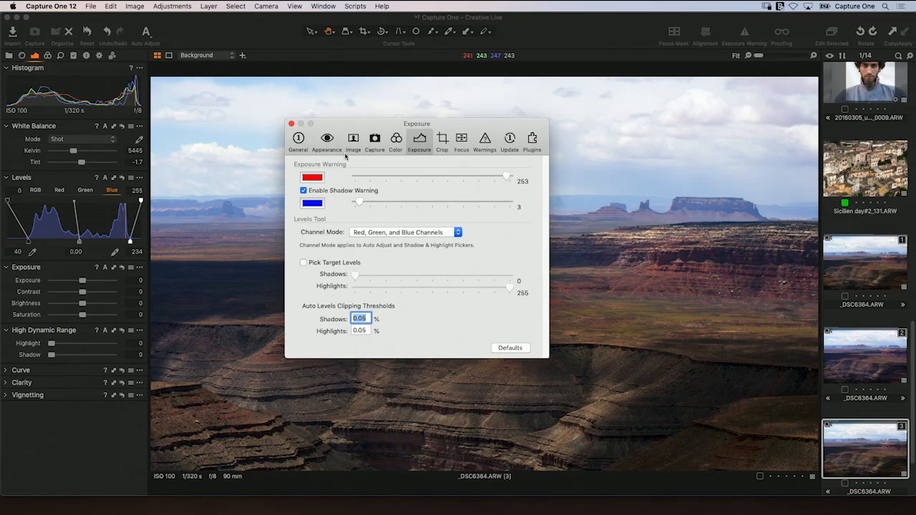
pyautogui.click(360, 232)
pyautogui.click(354, 223)
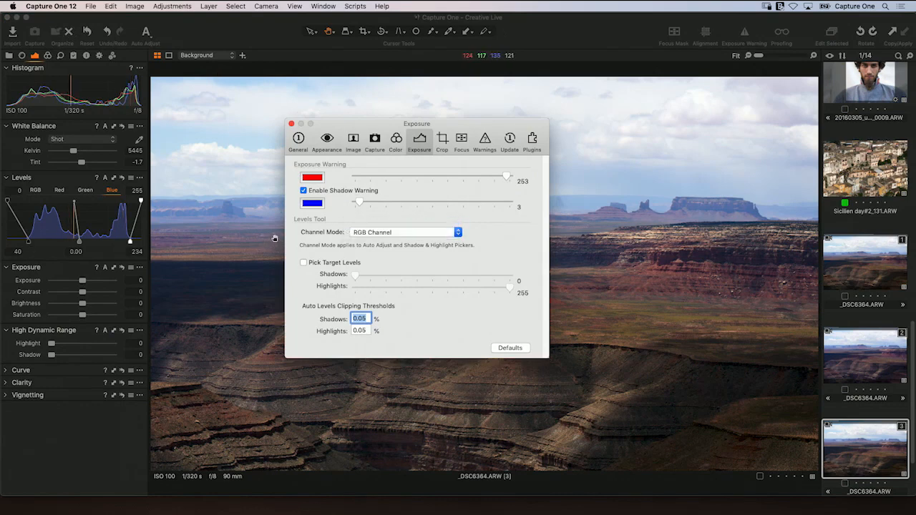
pyautogui.click(291, 124)
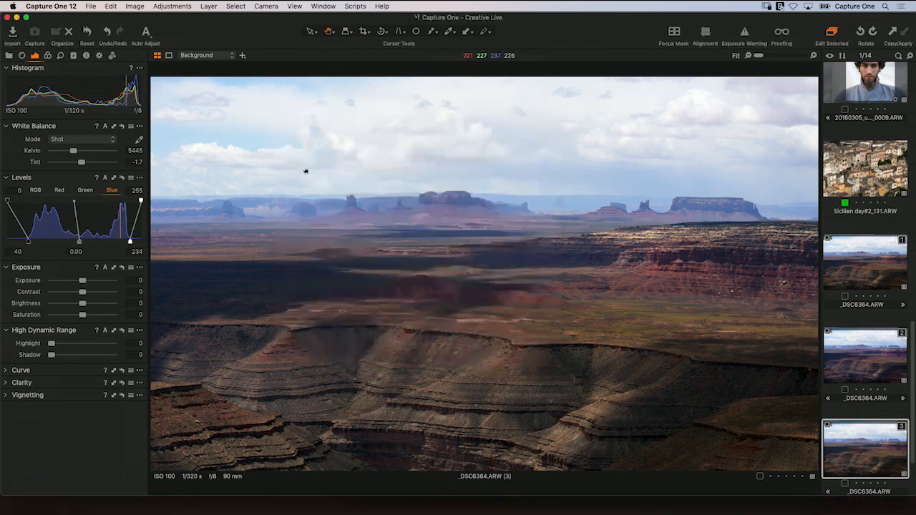
pyautogui.click(36, 190)
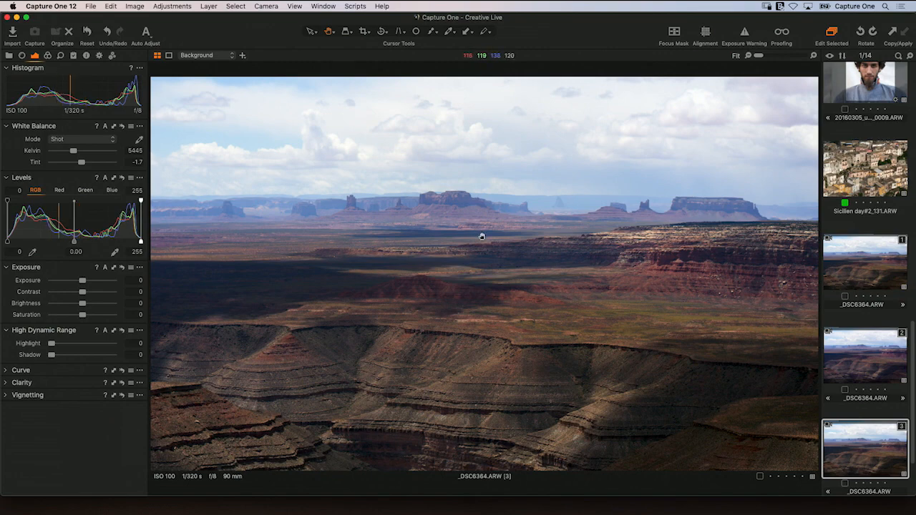
# - Open the second variant of the beach photo from the full browser grid and reset its adjustments
pyautogui.press('super+alt+v')
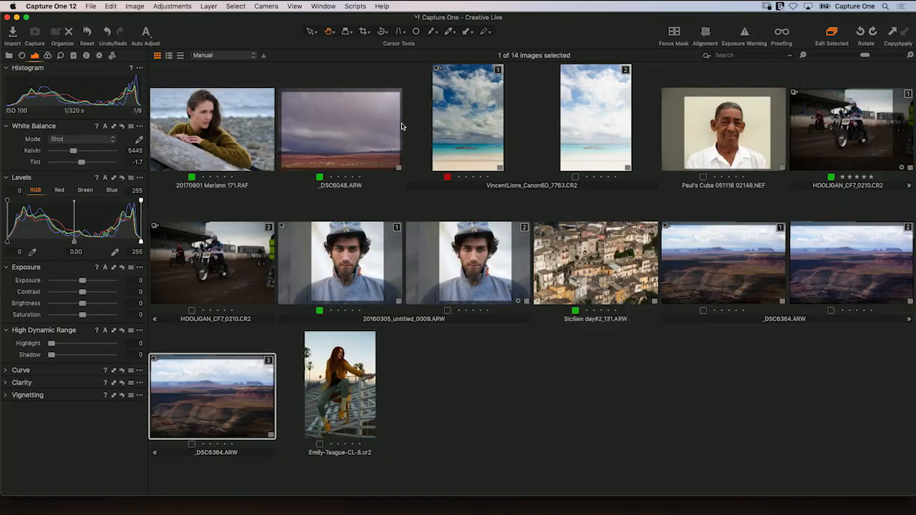
pyautogui.doubleClick(621, 126)
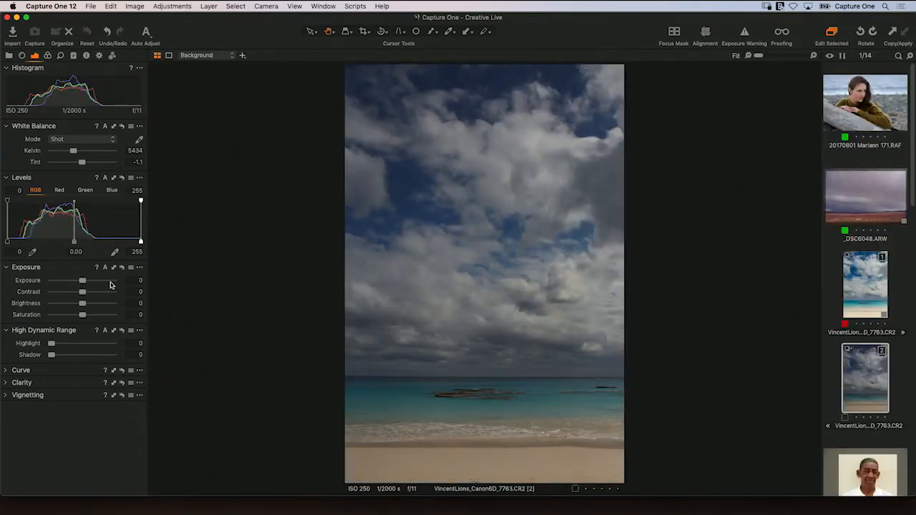
# - Set the beach variant's Exposure to 0.77 and white balance Kelvin to 5904, and auto-adjust its Levels
pyautogui.moveTo(83, 281); pyautogui.dragTo(90, 284)
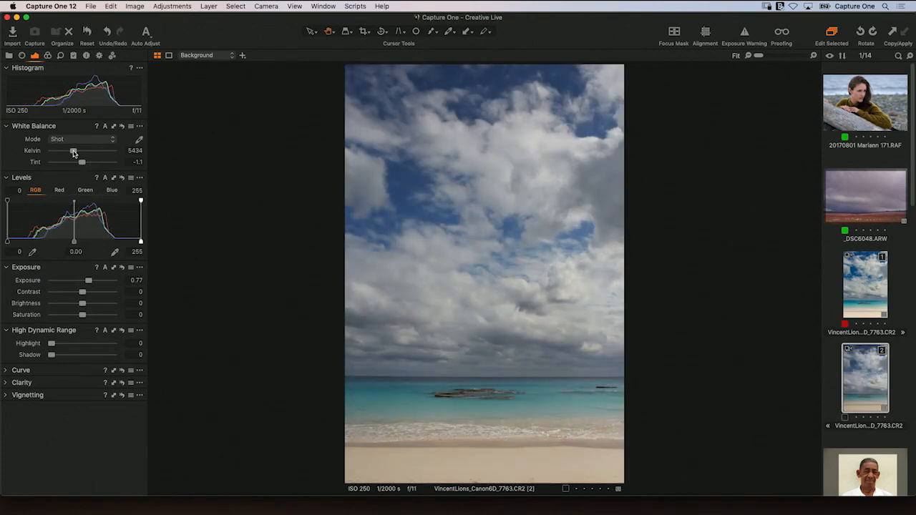
pyautogui.moveTo(73, 153); pyautogui.dragTo(77, 153)
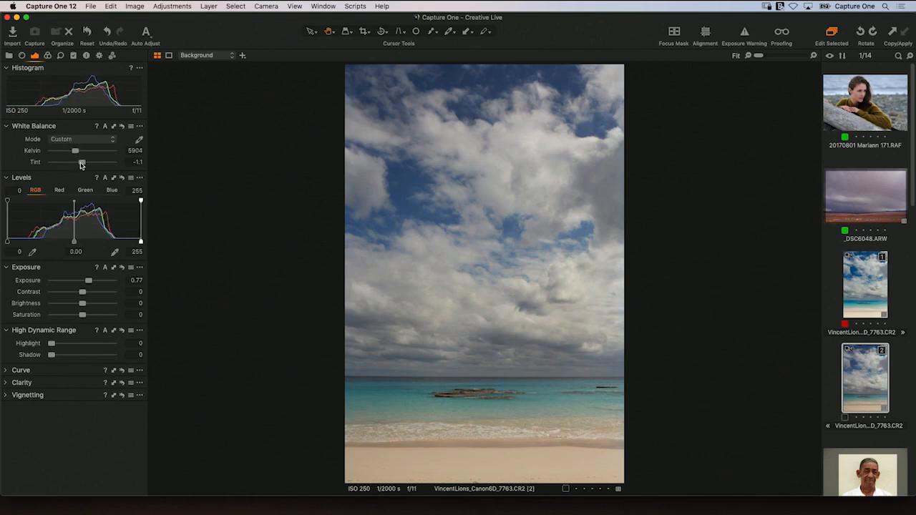
pyautogui.click(76, 151)
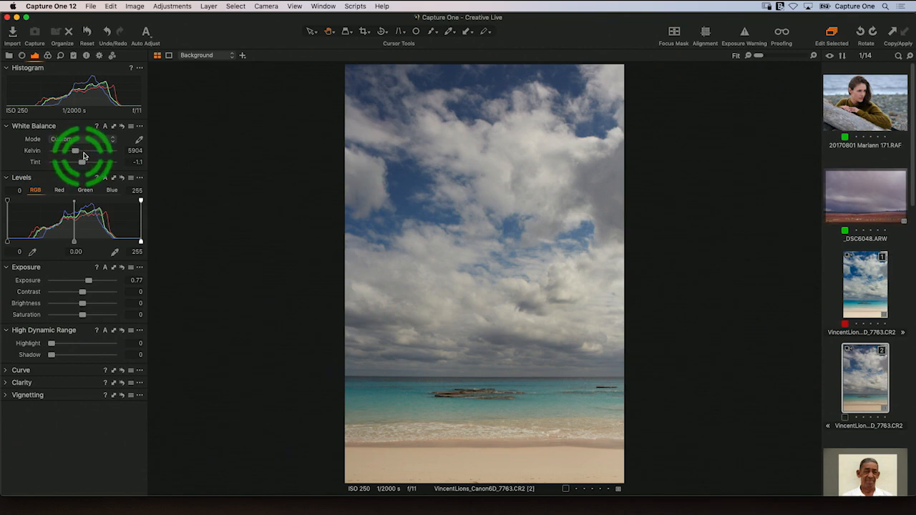
pyautogui.click(105, 178)
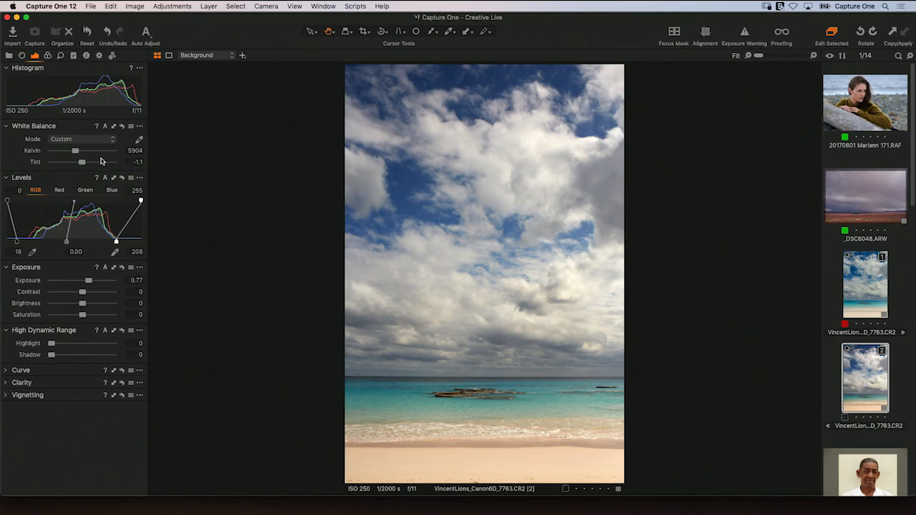
# - Reset the beach variant's adjustments, and set Exposure to 0.37, Contrast to 17 and Brightness to 9
pyautogui.click(87, 32)
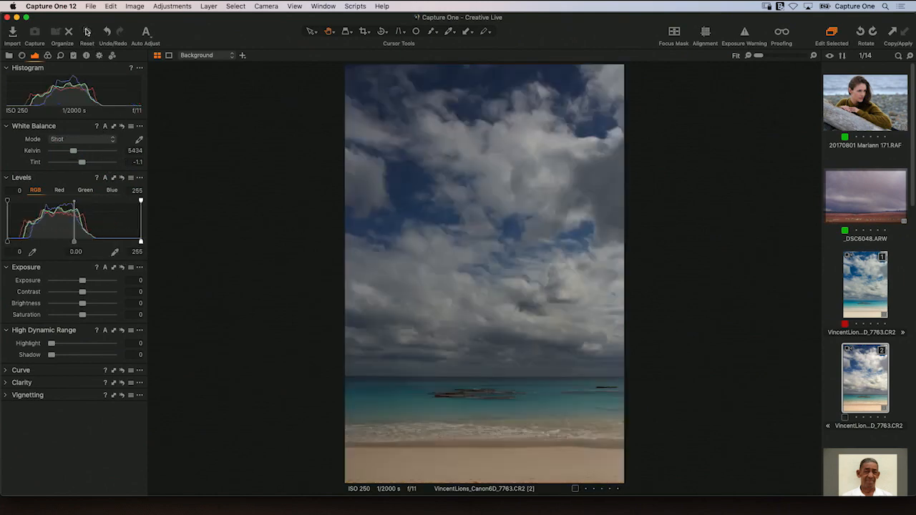
pyautogui.moveTo(87, 32); pyautogui.dragTo(90, 34)
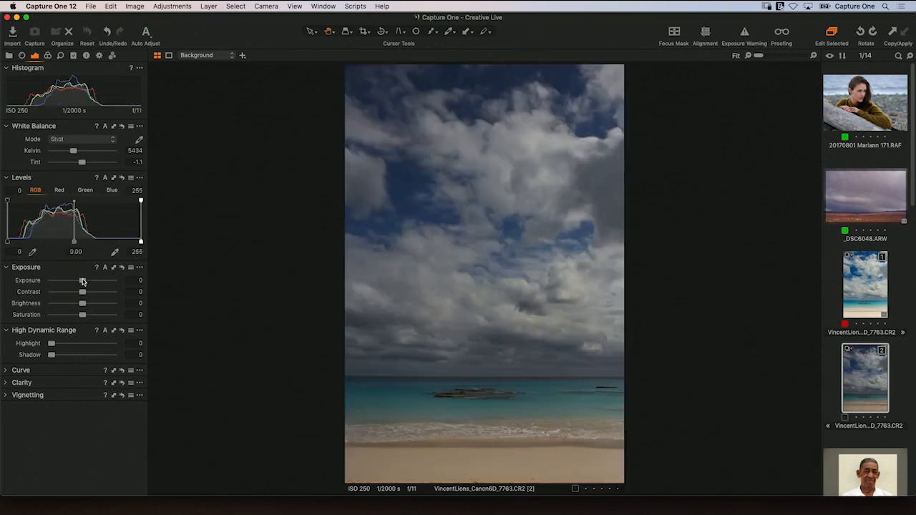
pyautogui.moveTo(82, 281); pyautogui.dragTo(88, 307)
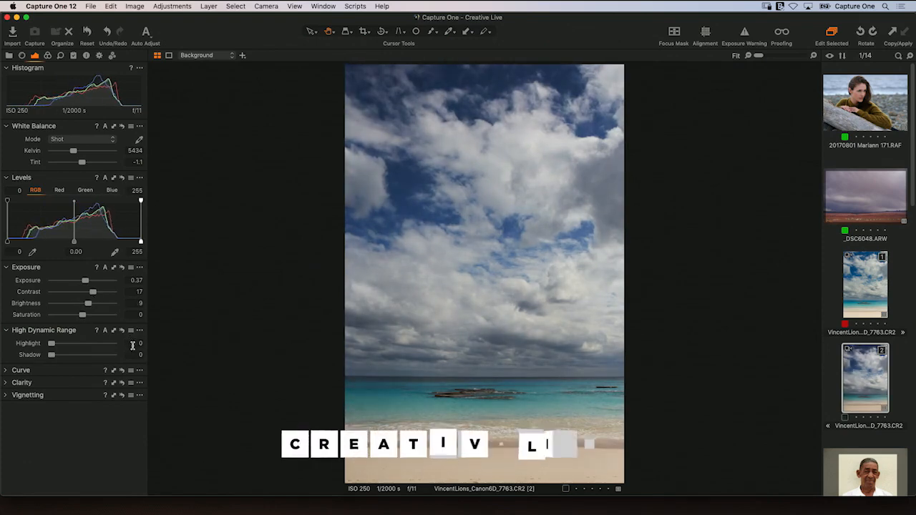